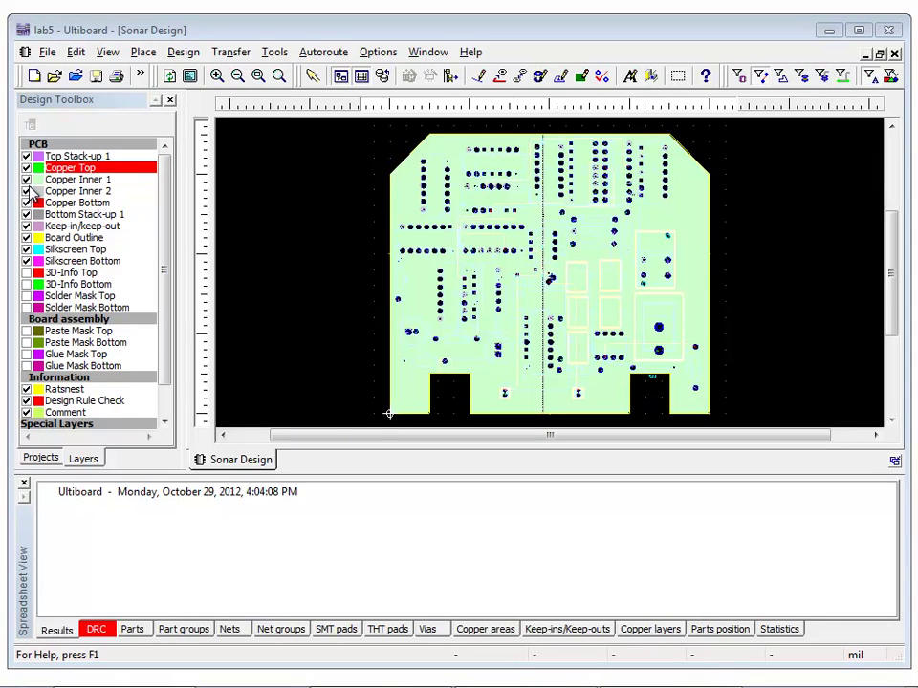
- Hide the Copper Inner 1 and Copper Inner 2 layers
{"action": "left_click", "coordinate": [26, 180]}
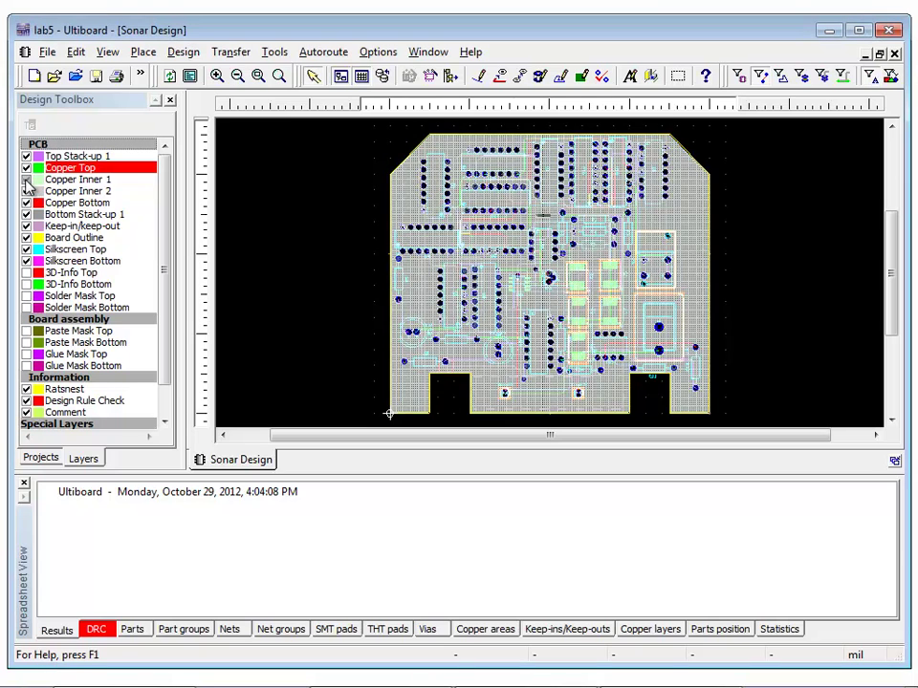
{"action": "left_click", "coordinate": [26, 192]}
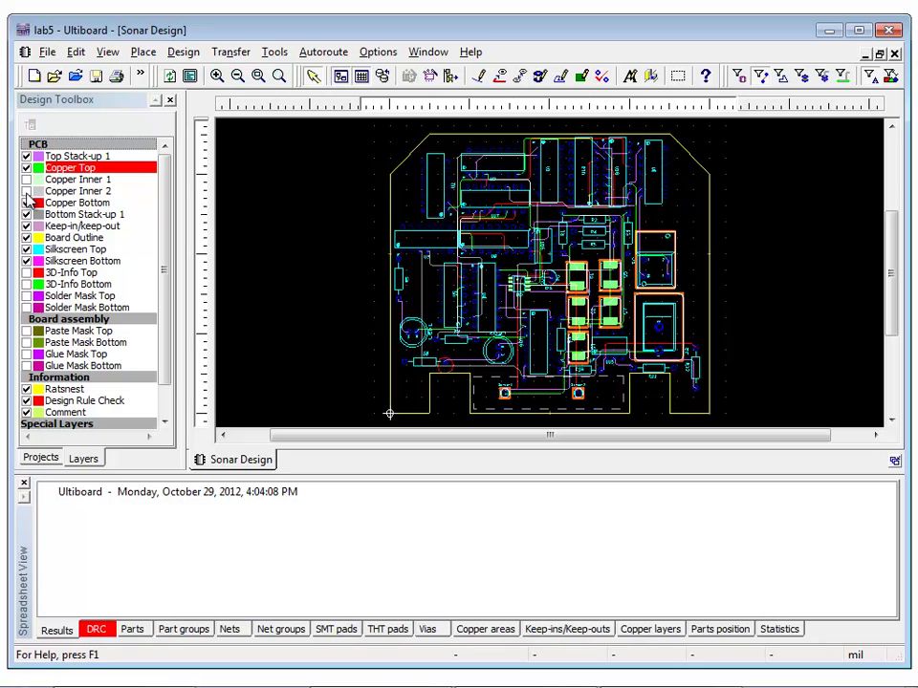
{"action": "left_click", "coordinate": [27, 202]}
- Find resistor R10 in the parts list and show it on the board
{"action": "left_click", "coordinate": [139, 631]}
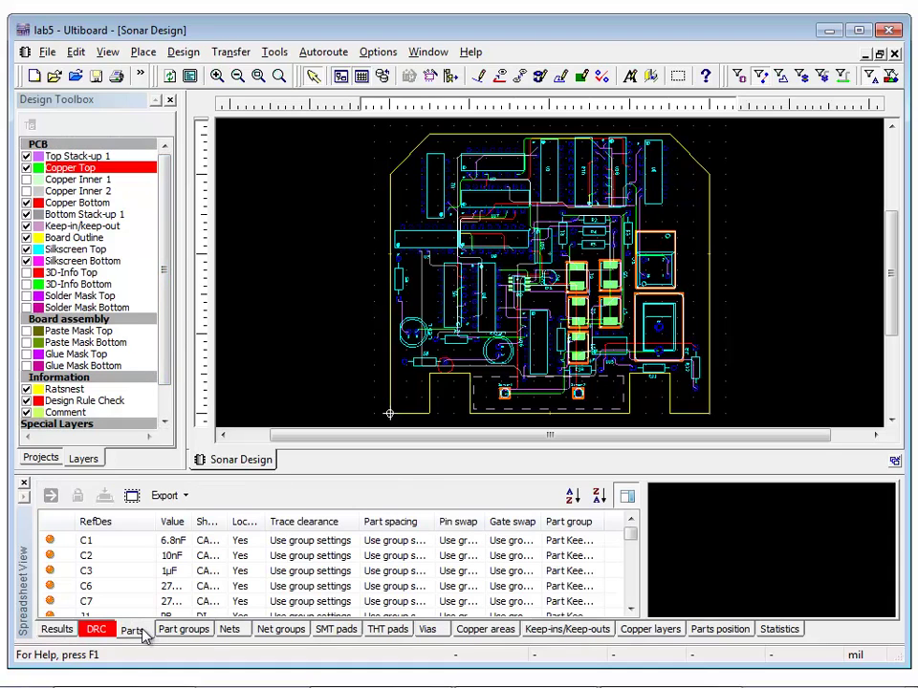
{"action": "left_click", "coordinate": [631, 609]}
{"action": "left_click_drag", "start_coordinate": [631, 609], "coordinate": [630, 612]}
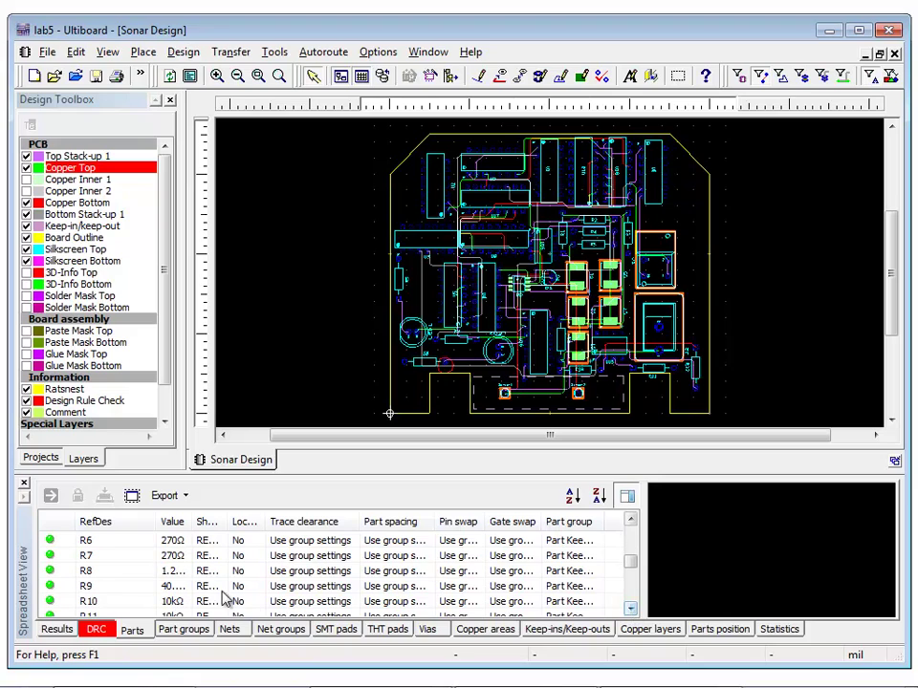
{"action": "left_click", "coordinate": [84, 601]}
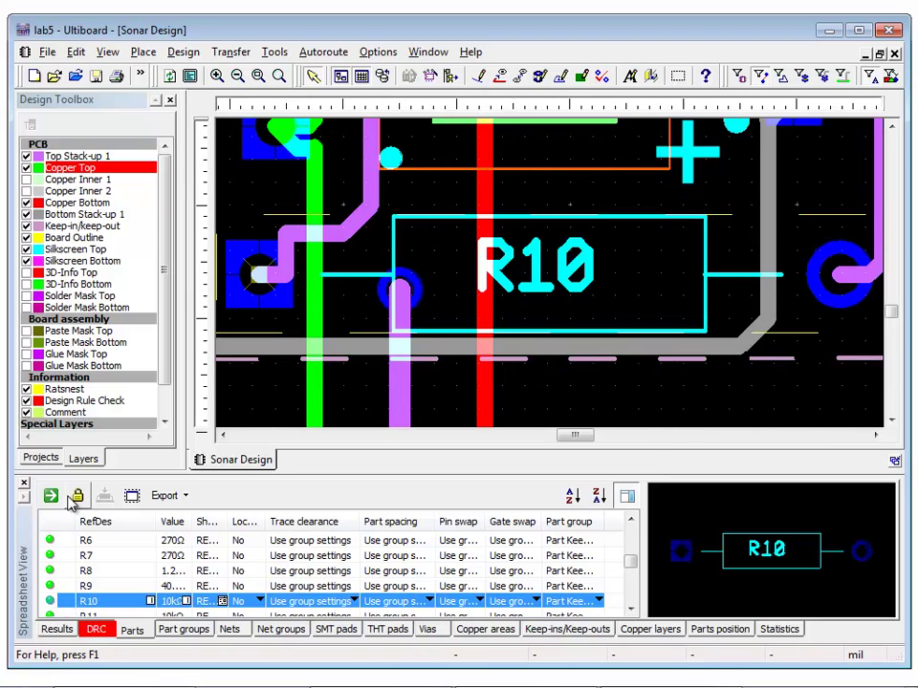
- Miter the corners of the entire design using arcs, with the maximum angle enabled and set to 150°
{"action": "left_click", "coordinate": [184, 52]}
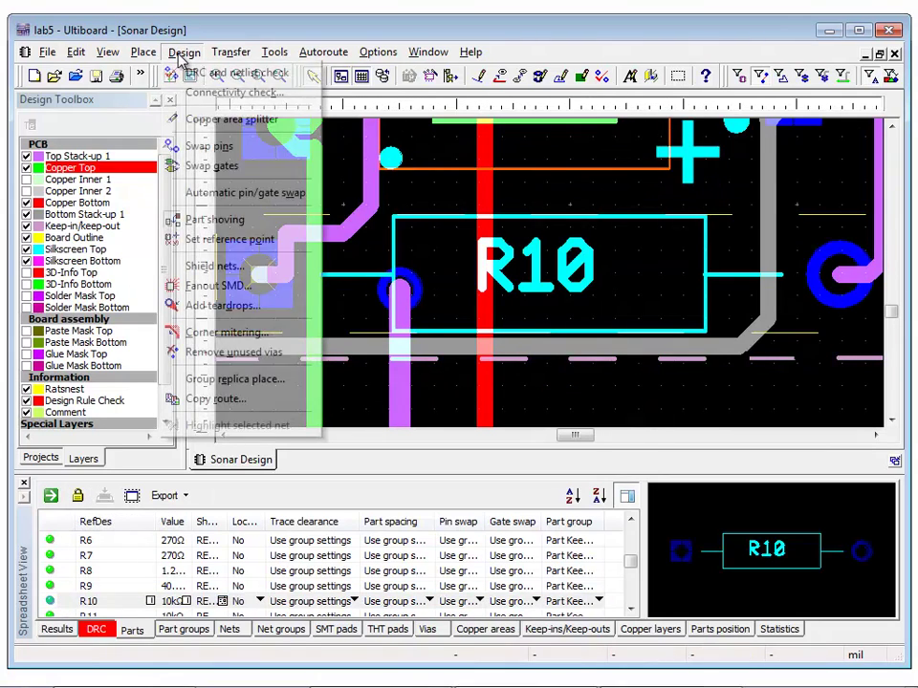
{"action": "left_click", "coordinate": [218, 333]}
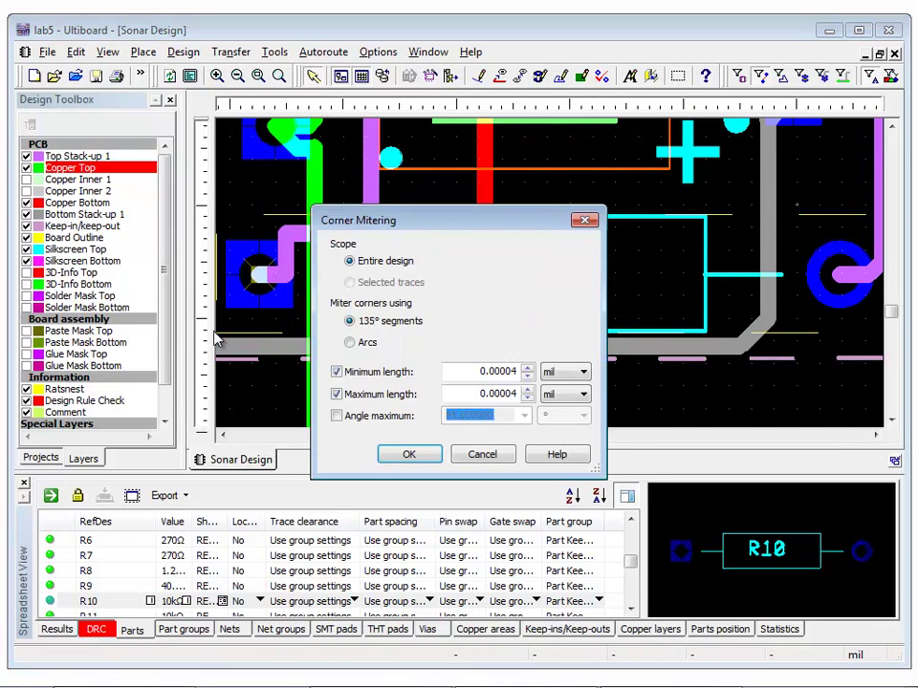
{"action": "left_click", "coordinate": [363, 347]}
{"action": "left_click", "coordinate": [368, 418]}
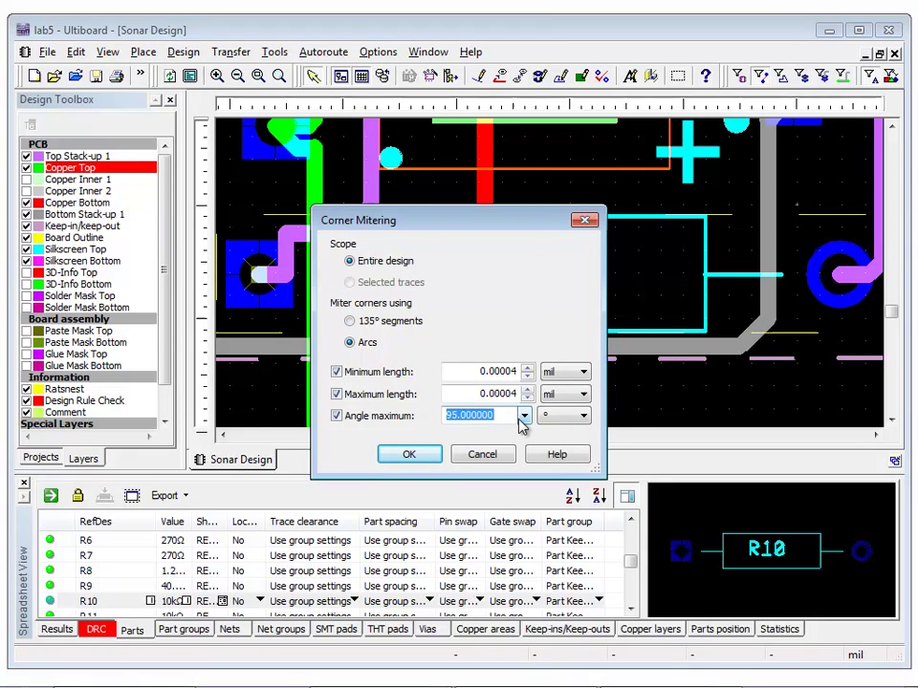
{"action": "type", "text": "150"}
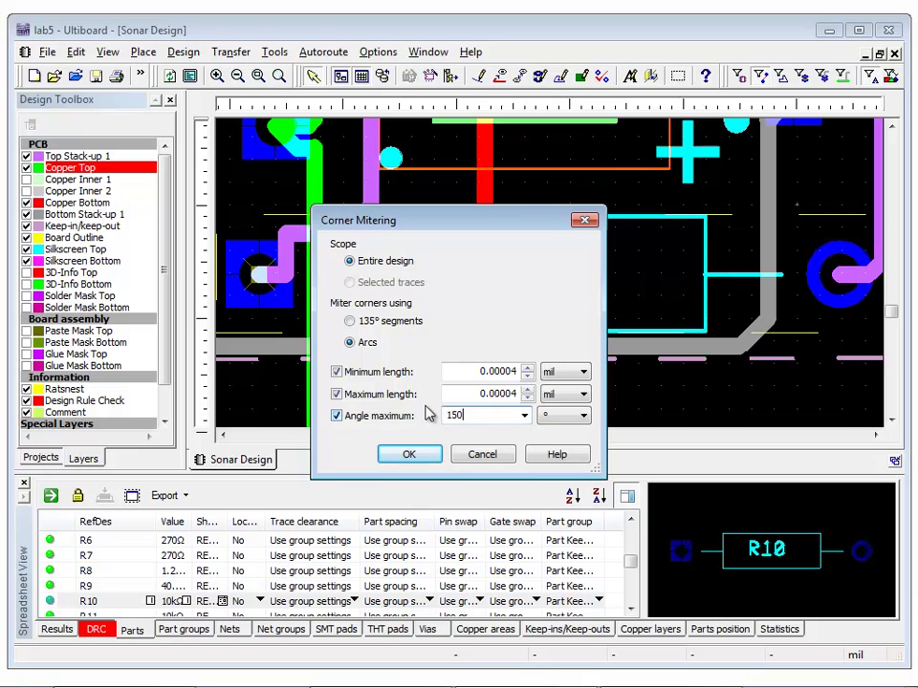
{"action": "left_click", "coordinate": [407, 455]}
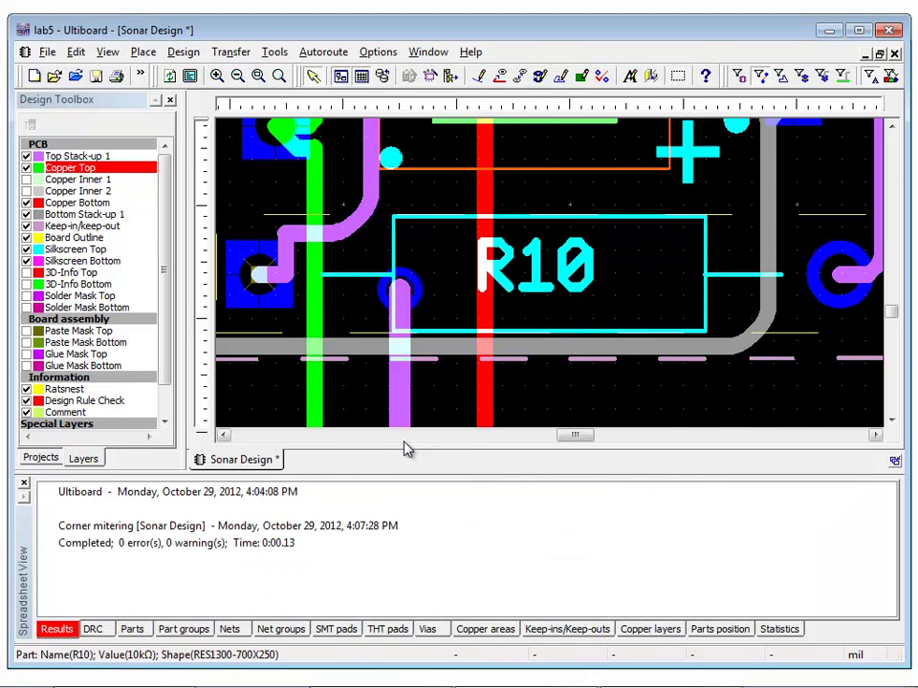
- Undo and redo the corner mitering to compare the traces around R10
{"action": "left_click", "coordinate": [77, 52]}
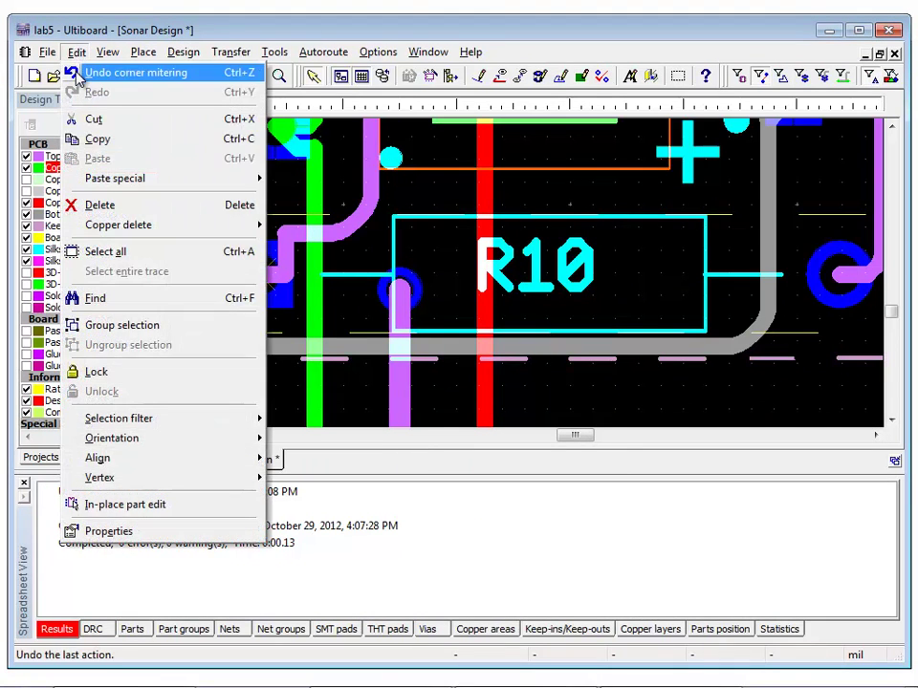
{"action": "left_click", "coordinate": [72, 53]}
{"action": "left_click", "coordinate": [72, 54]}
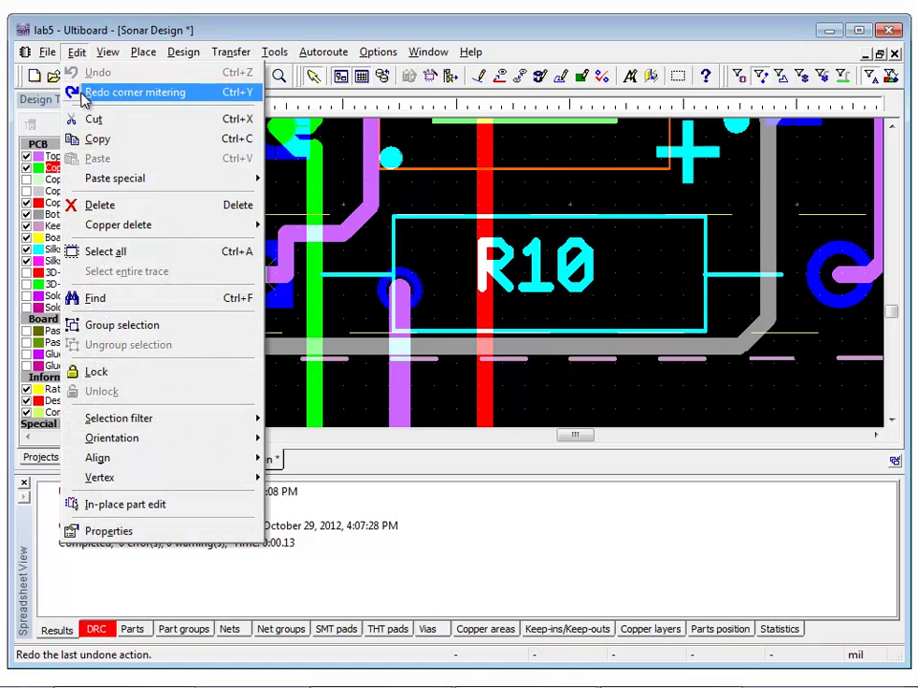
{"action": "left_click", "coordinate": [78, 93]}
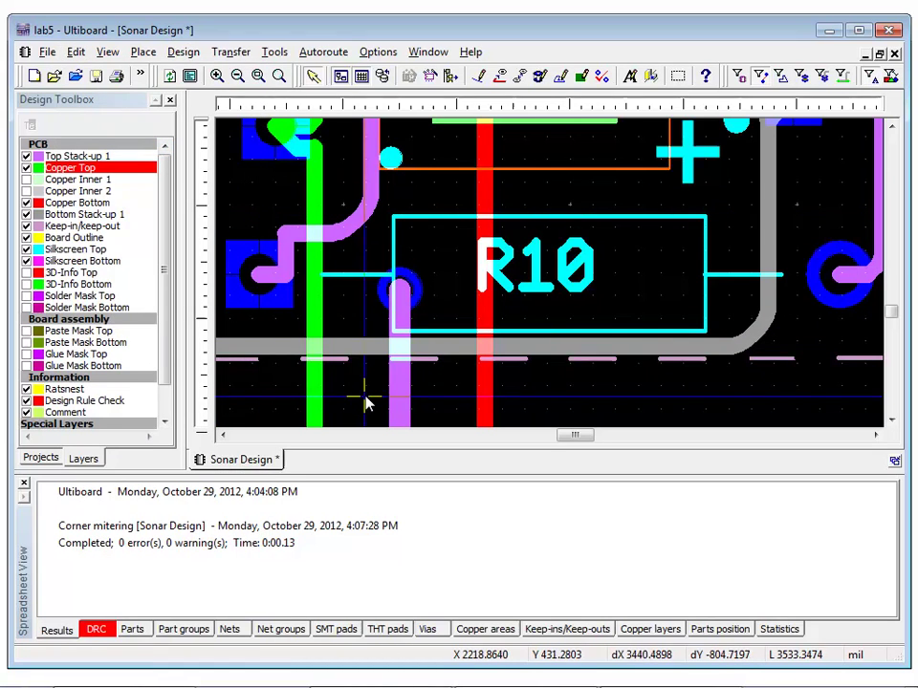
- Add teardrops to all THT pins and standard vias with a preferred length of 20 mil and a minimum of 5 mil
{"action": "key", "text": "F7"}
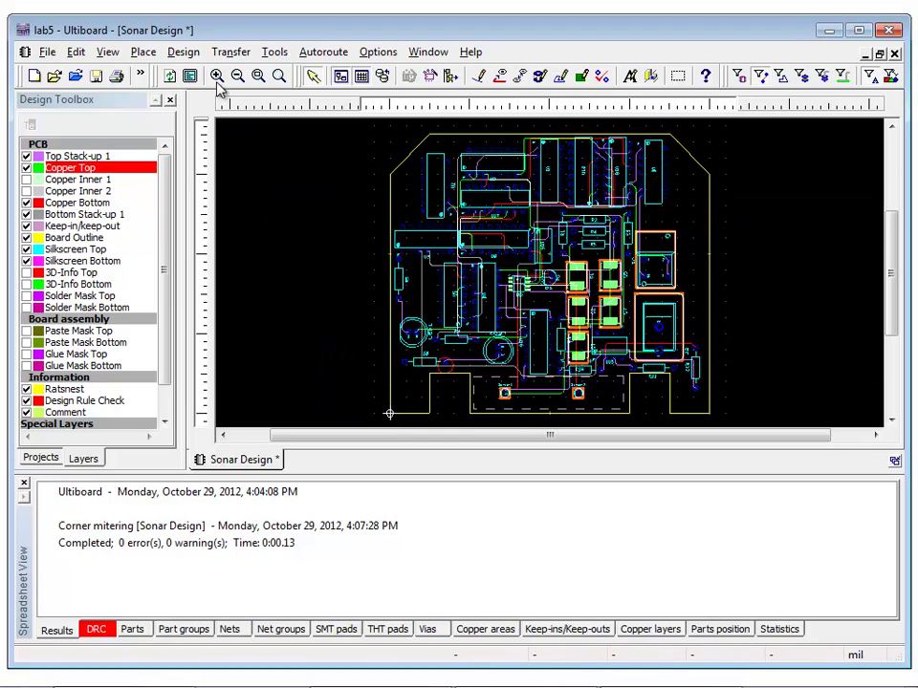
{"action": "left_click", "coordinate": [184, 52]}
{"action": "left_click", "coordinate": [221, 306]}
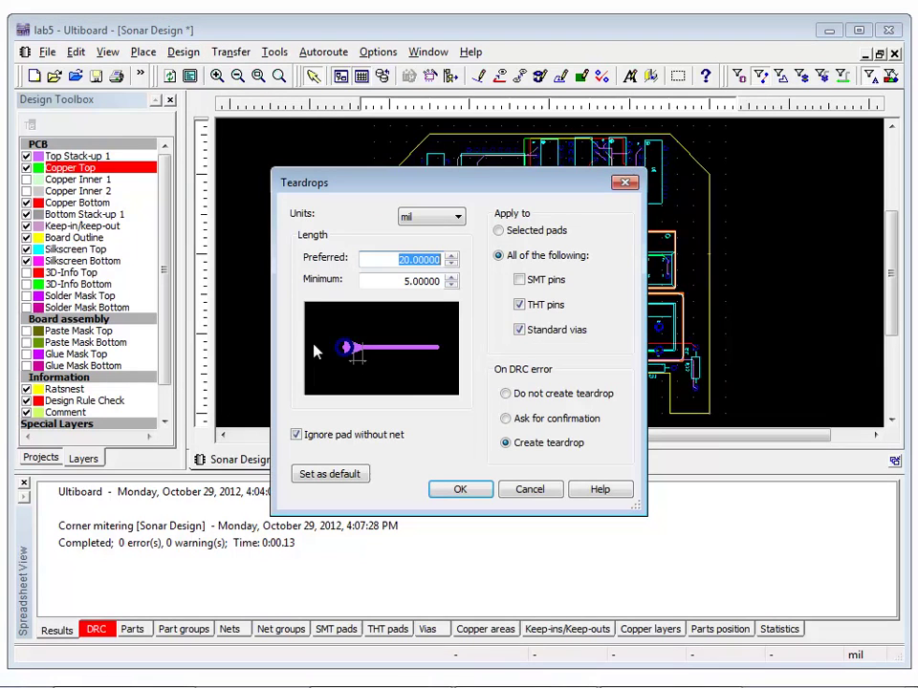
{"action": "left_click", "coordinate": [466, 492]}
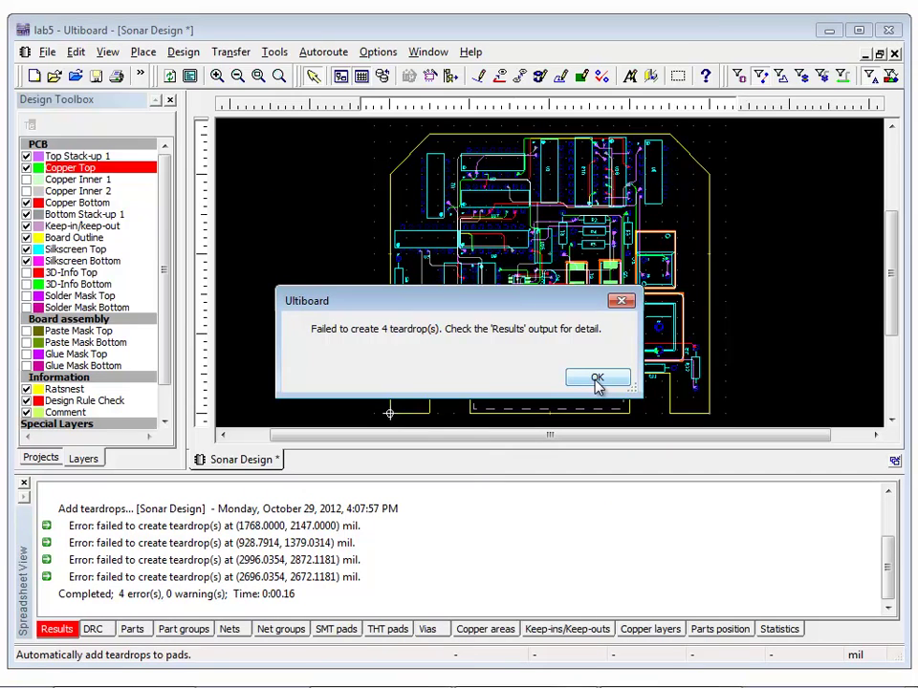
{"action": "left_click", "coordinate": [597, 379]}
- Locate the failed teardrop at (1768, 2147) mil and move the horizontal net 15 trace segment upward, away from the pad
{"action": "double_click", "coordinate": [288, 527]}
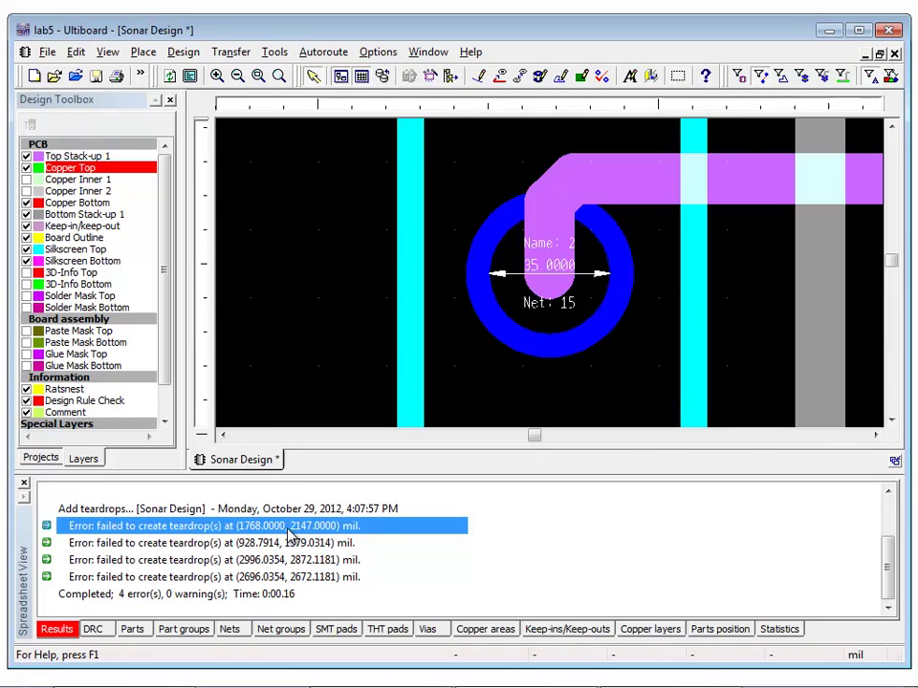
{"action": "left_click", "coordinate": [628, 192]}
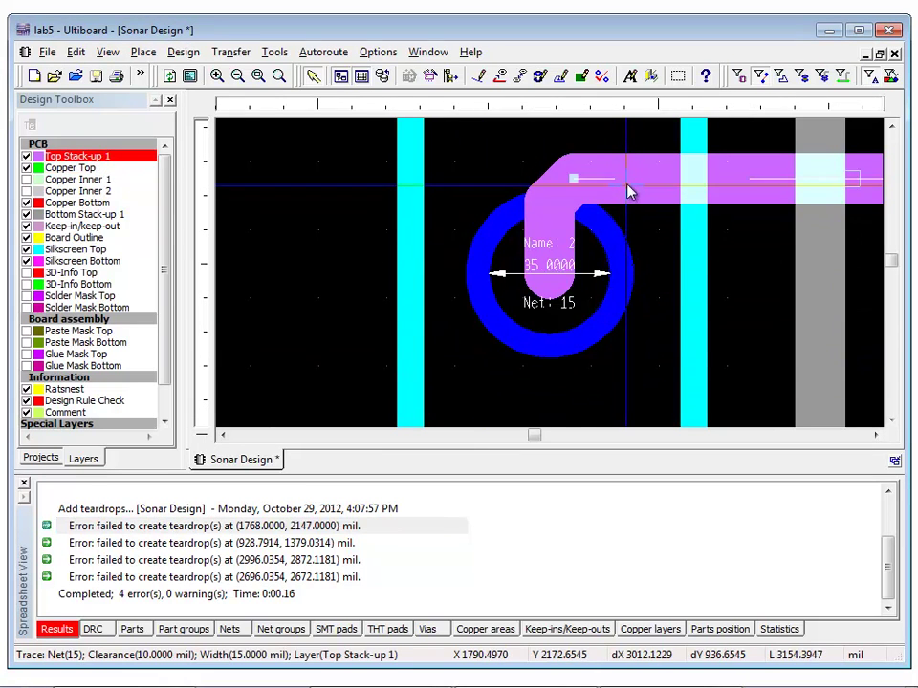
{"action": "mouse_move", "coordinate": [628, 191]}
{"action": "left_mouse_down"}
{"action": "mouse_move", "coordinate": [627, 154]}
{"action": "mouse_move", "coordinate": [642, 149]}
{"action": "mouse_move", "coordinate": [496, 221]}
{"action": "left_mouse_up"}
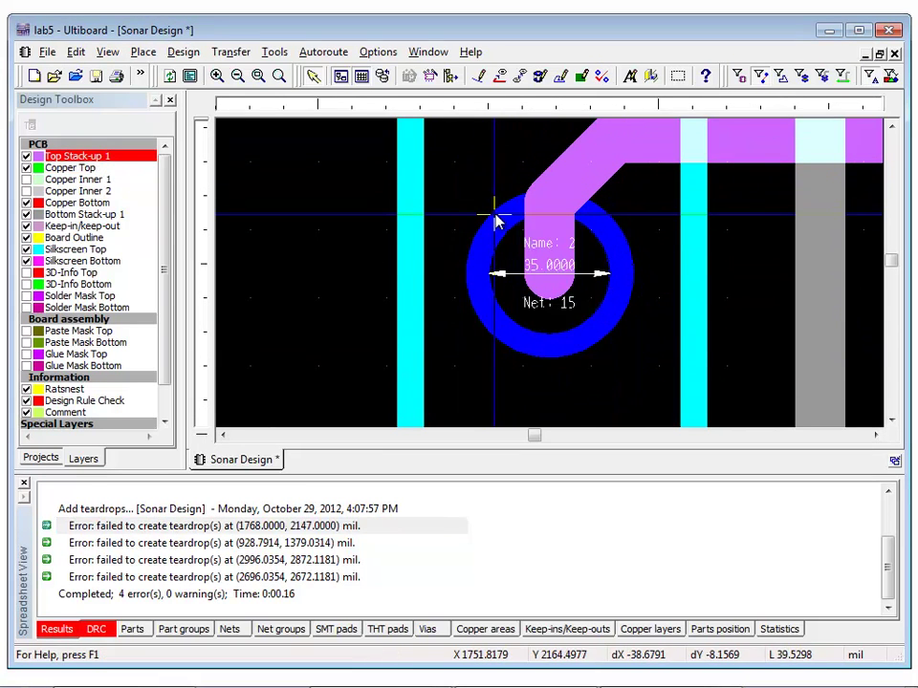
- Add the teardrops again to all THT pins and standard vias, keeping the 20 mil preferred and 5 mil minimum lengths
{"action": "left_click", "coordinate": [174, 55]}
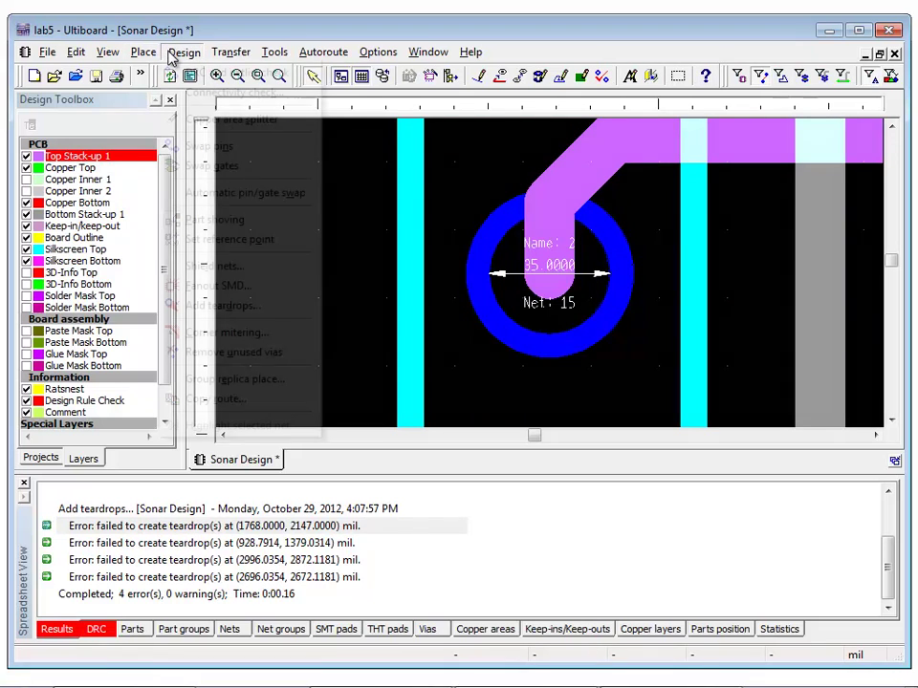
{"action": "left_click", "coordinate": [191, 304]}
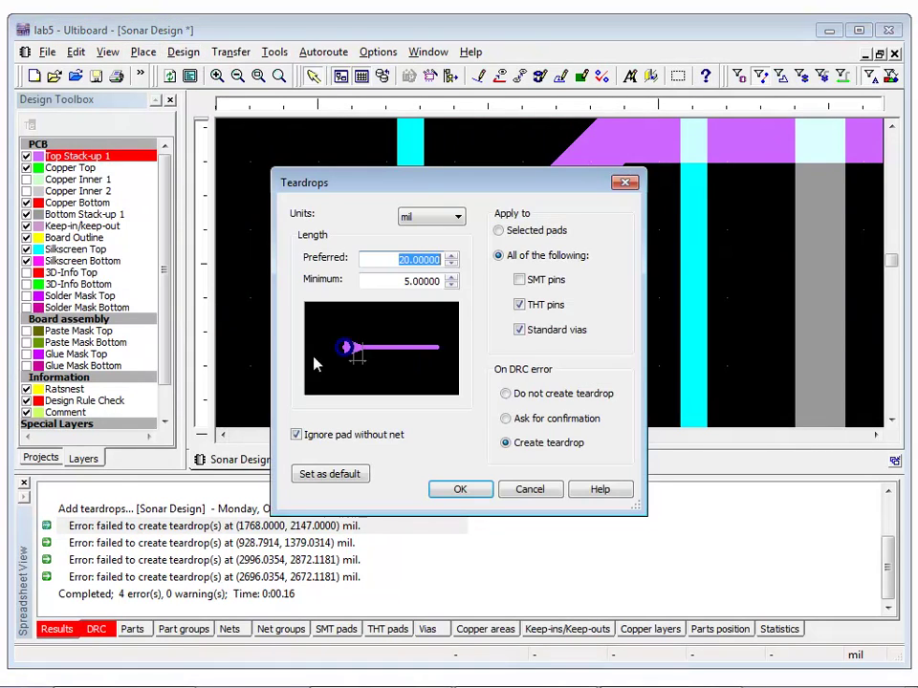
{"action": "left_click", "coordinate": [483, 497]}
{"action": "left_click", "coordinate": [606, 379]}
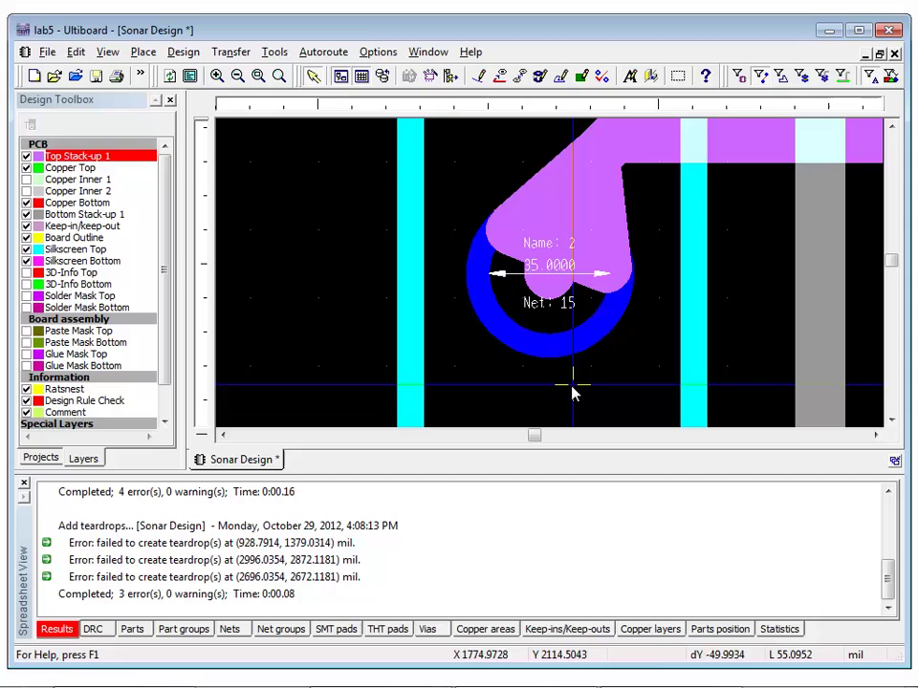
- Review the remaining teardrop errors and the list of design rule errors
{"action": "left_click", "coordinate": [444, 565]}
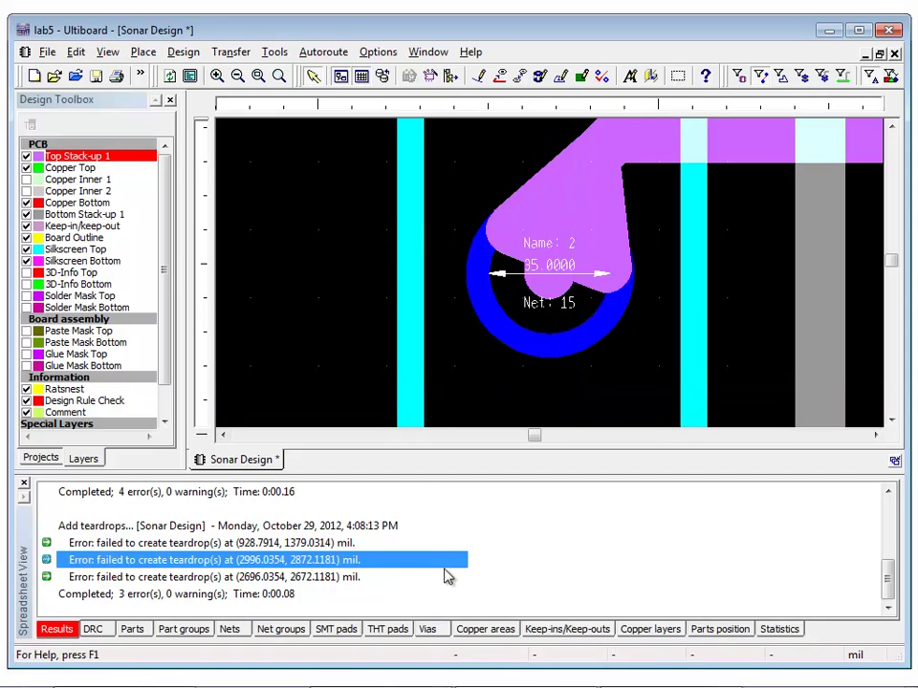
{"action": "left_click", "coordinate": [57, 629]}
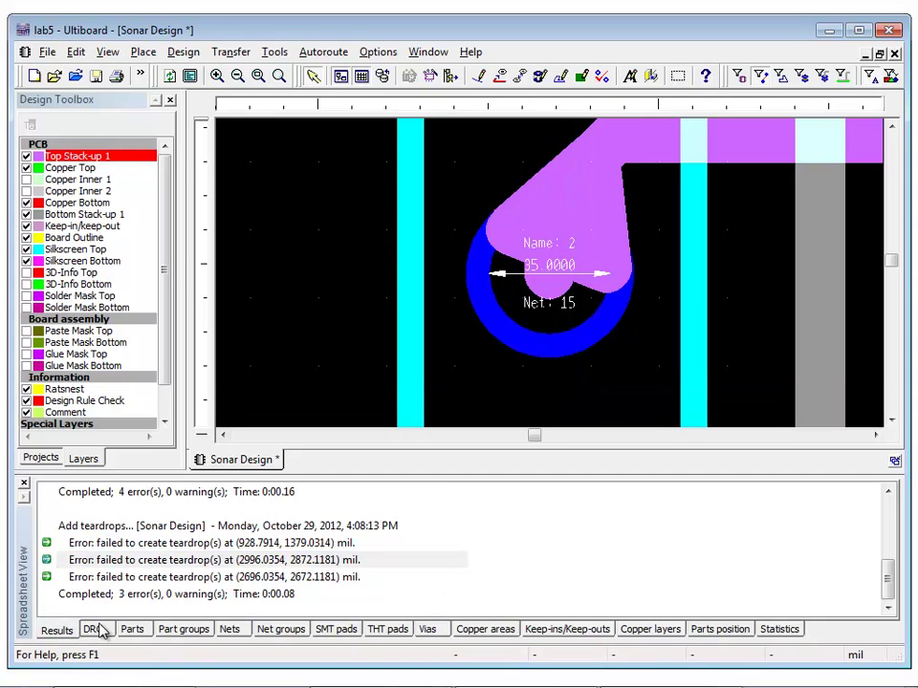
{"action": "left_click", "coordinate": [93, 630]}
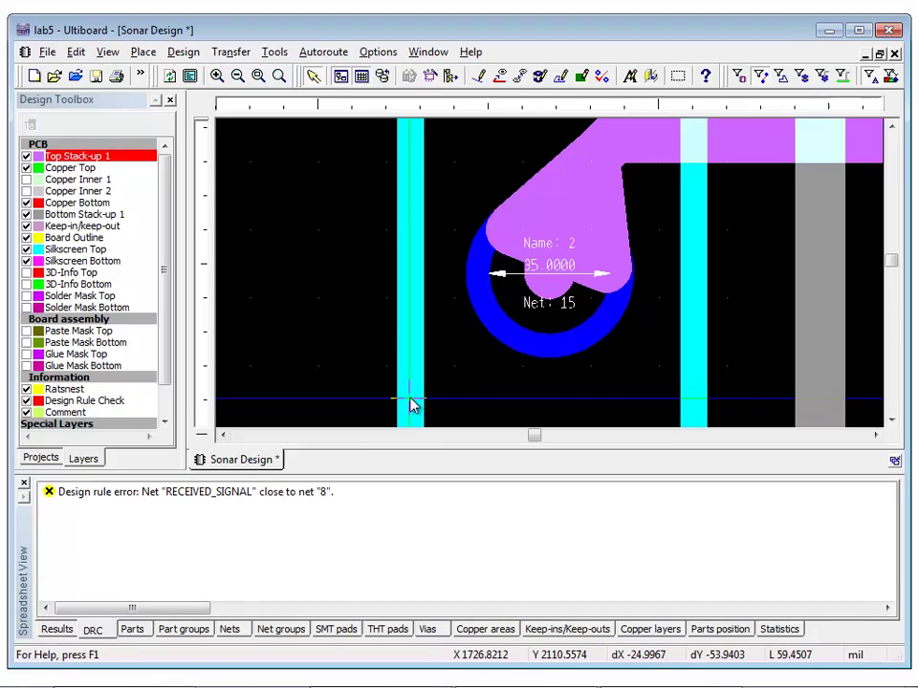
- Run the DRC and netlist check on the whole design
{"action": "scroll", "coordinate": [413, 402], "scroll_direction": "down", "scroll_amount": 5}
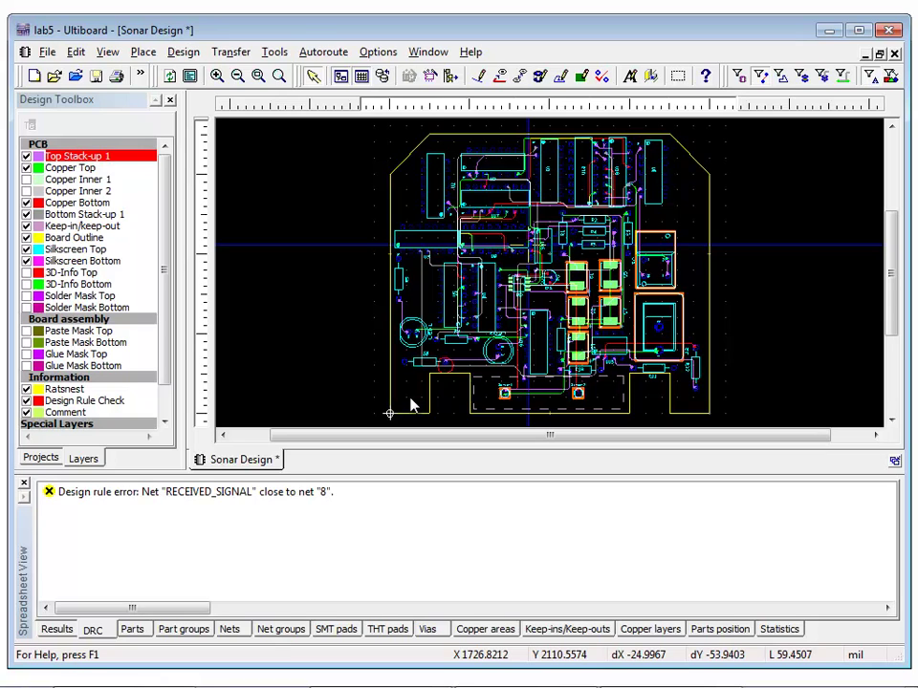
{"action": "left_click", "coordinate": [184, 52]}
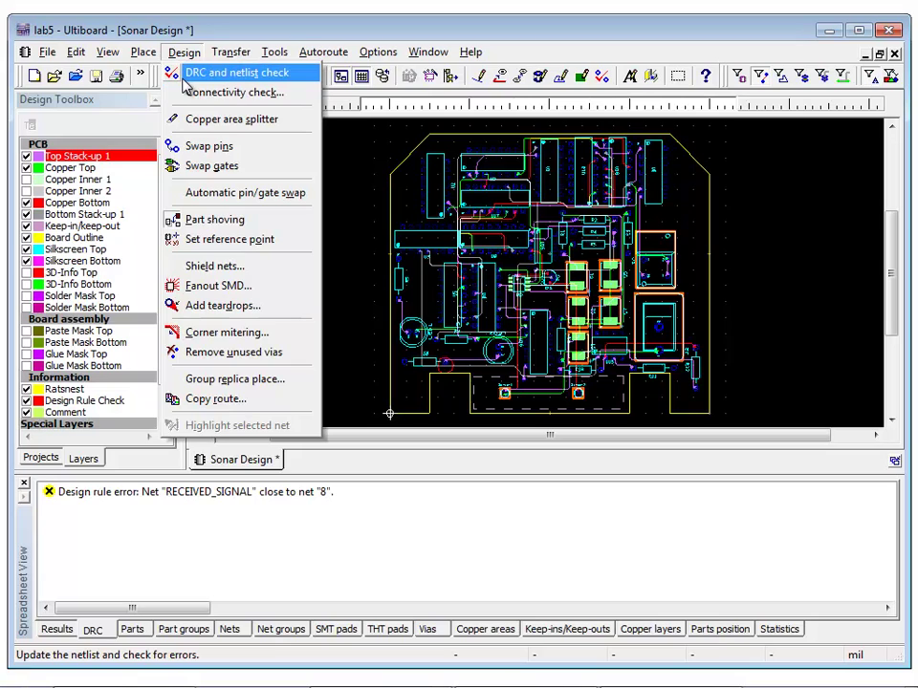
{"action": "left_click", "coordinate": [187, 76]}
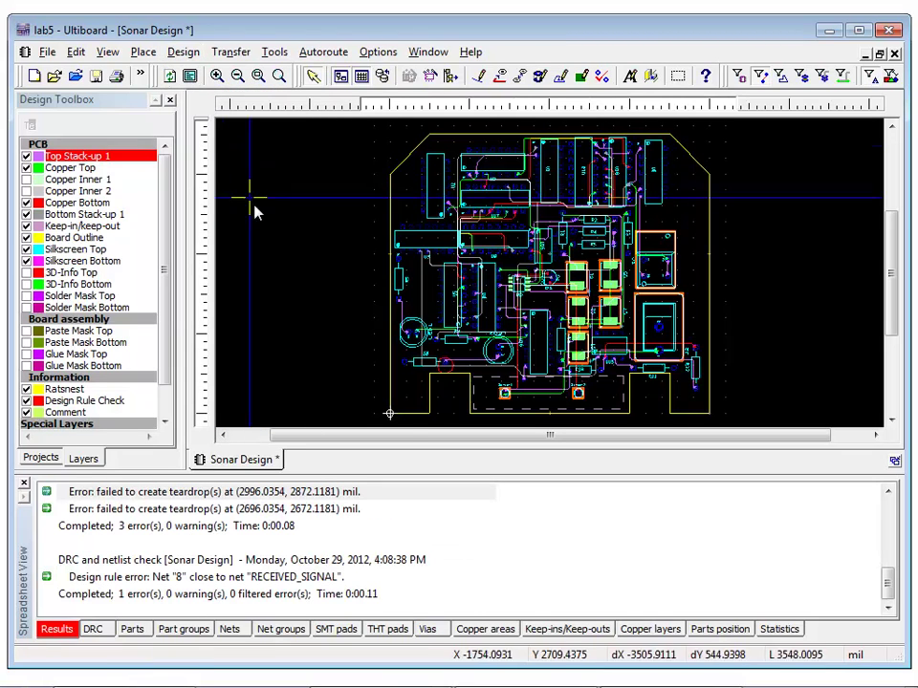
- Locate the design rule error between net 8 and net RECEIVED_SIGNAL on the board
{"action": "left_click", "coordinate": [94, 630]}
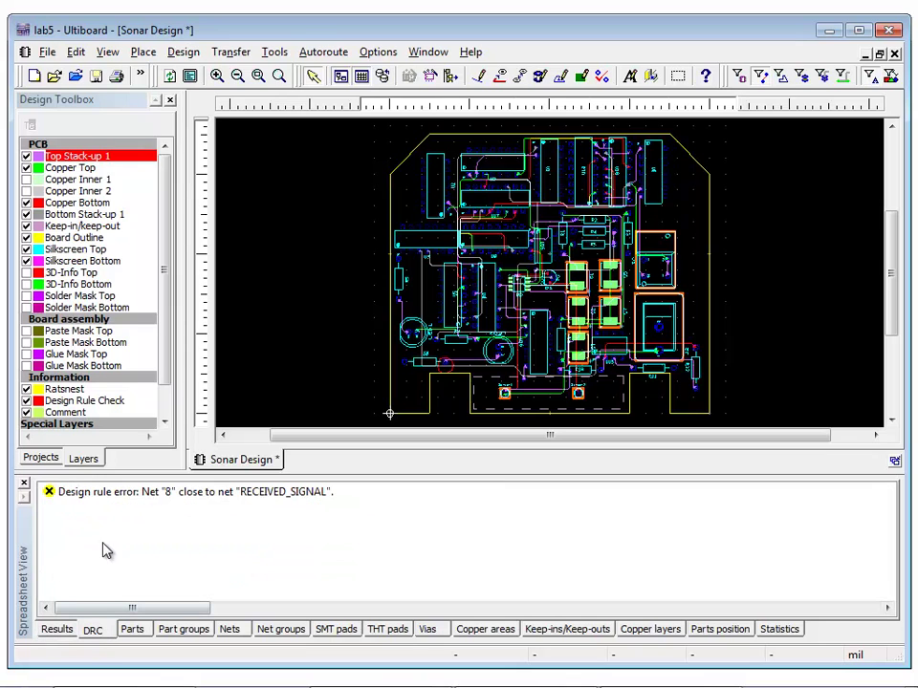
{"action": "double_click", "coordinate": [115, 494]}
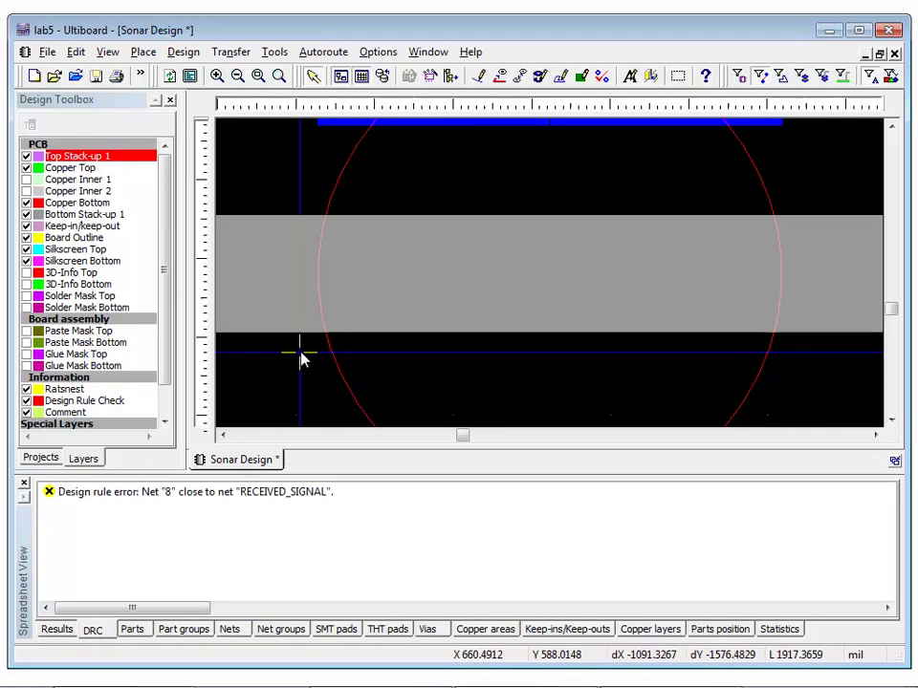
{"action": "scroll", "coordinate": [260, 375], "scroll_direction": "down", "scroll_amount": 2}
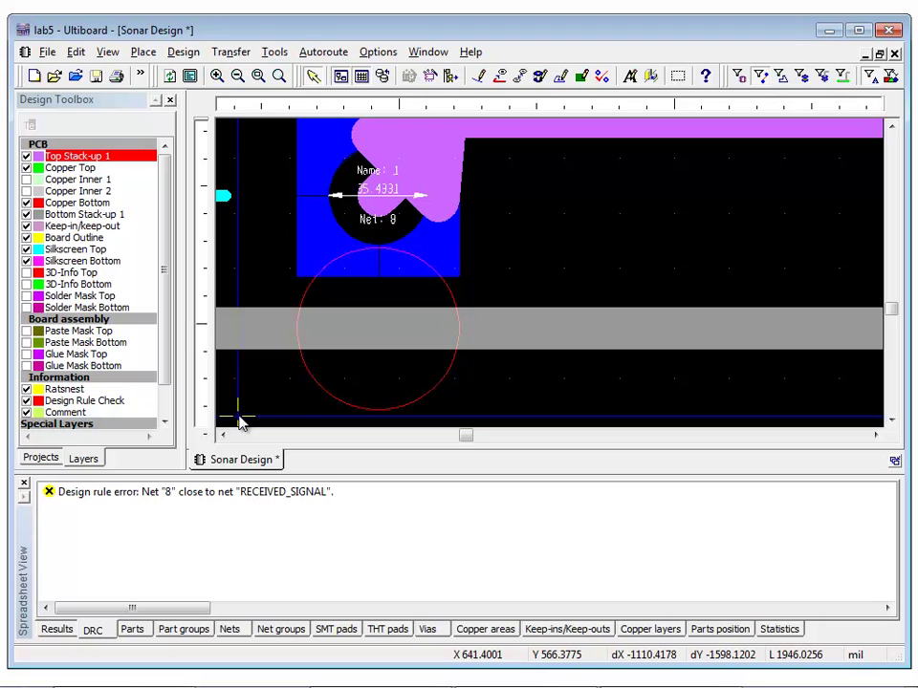
- Turn on the clearance display and move the RECEIVED_SIGNAL trace downward, outside the clearance of the net 8 pad
{"action": "left_click", "coordinate": [108, 52]}
{"action": "left_click", "coordinate": [140, 224]}
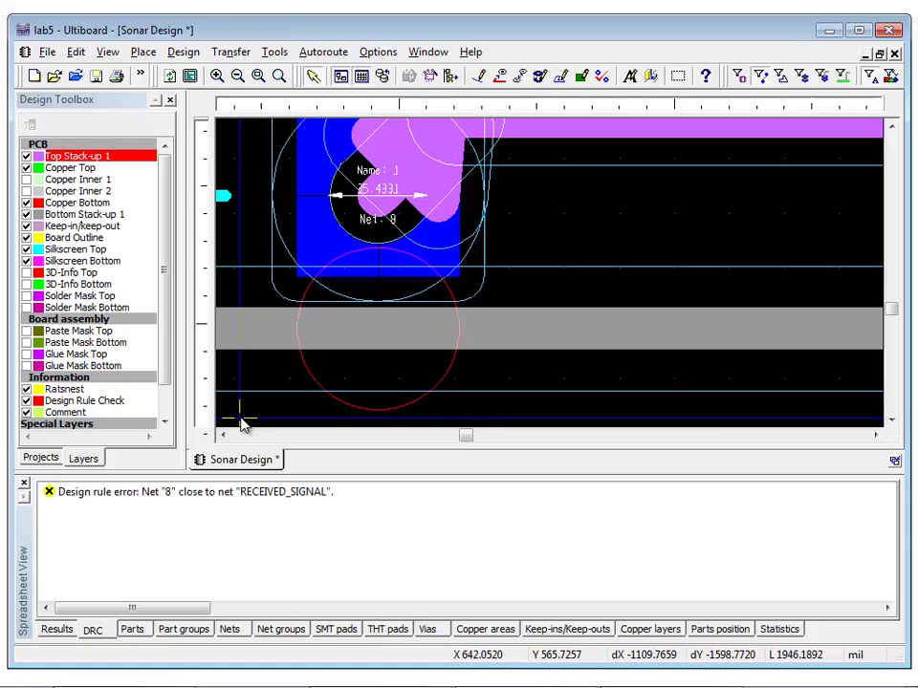
{"action": "left_click", "coordinate": [246, 332]}
{"action": "left_click_drag", "start_coordinate": [246, 332], "coordinate": [247, 360]}
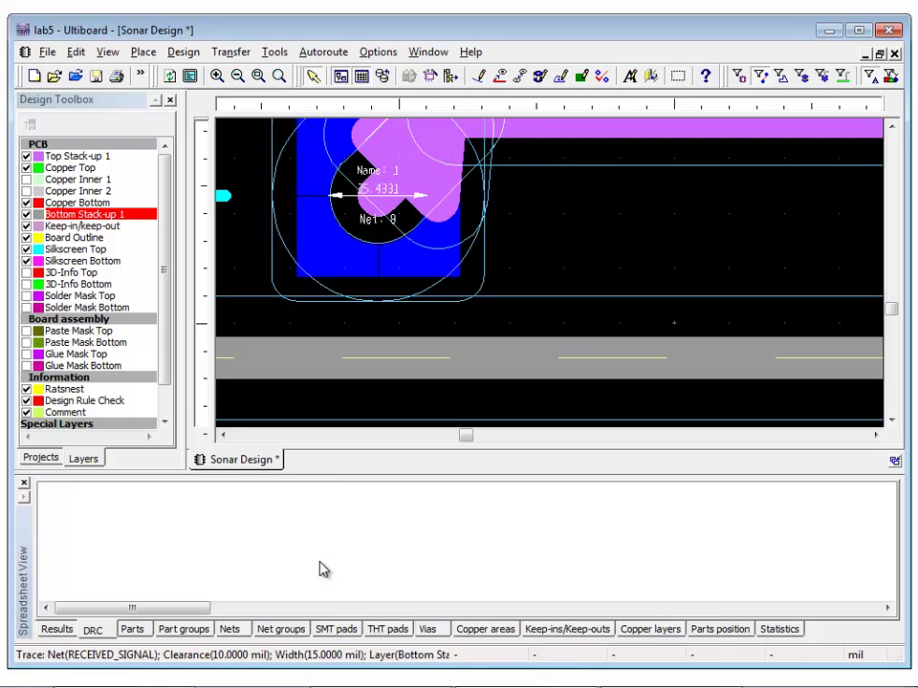
- Turn off the clearance display for the whole board
{"action": "key", "text": "F7"}
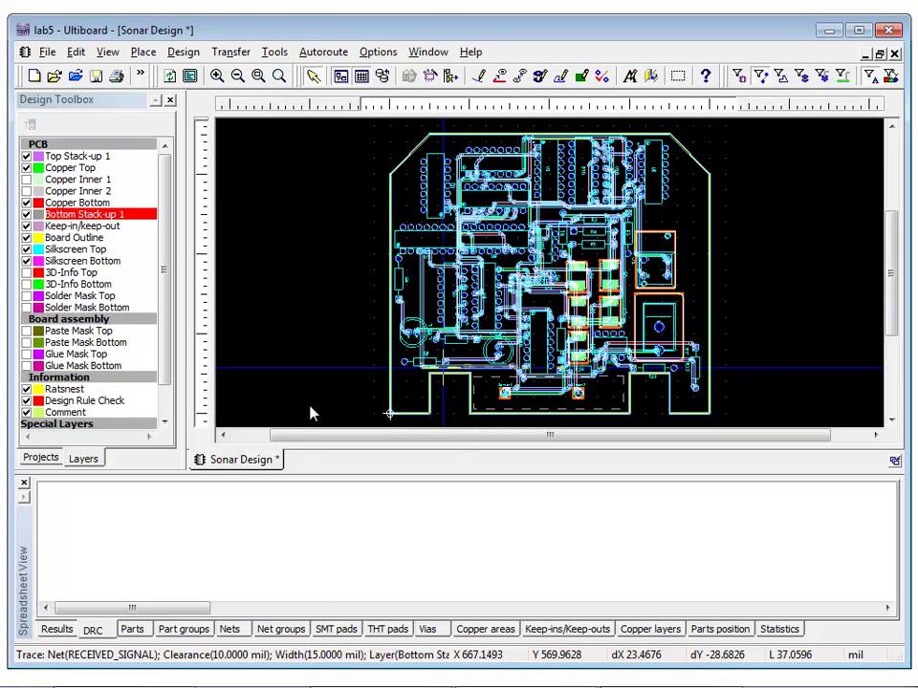
{"action": "left_click", "coordinate": [108, 52]}
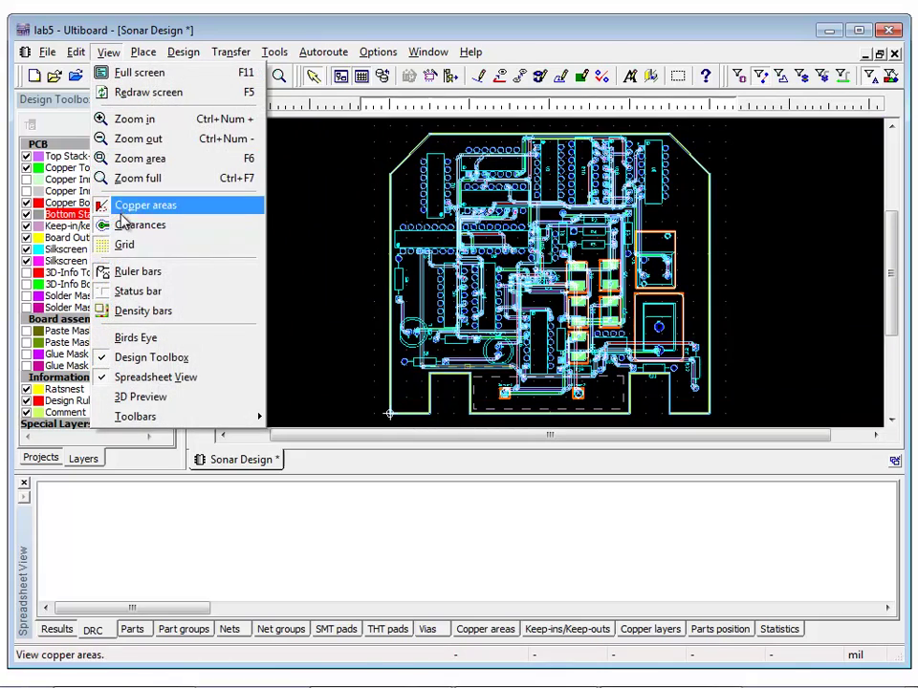
{"action": "left_click", "coordinate": [121, 211]}
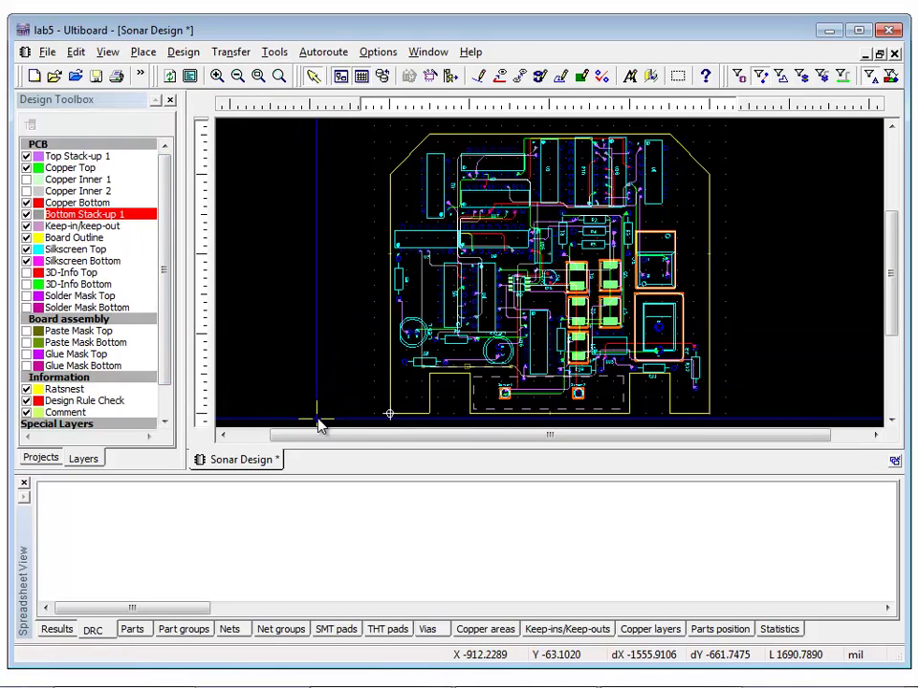
- Run the connectivity check on all nets, and clear the results list
{"action": "left_click", "coordinate": [187, 54]}
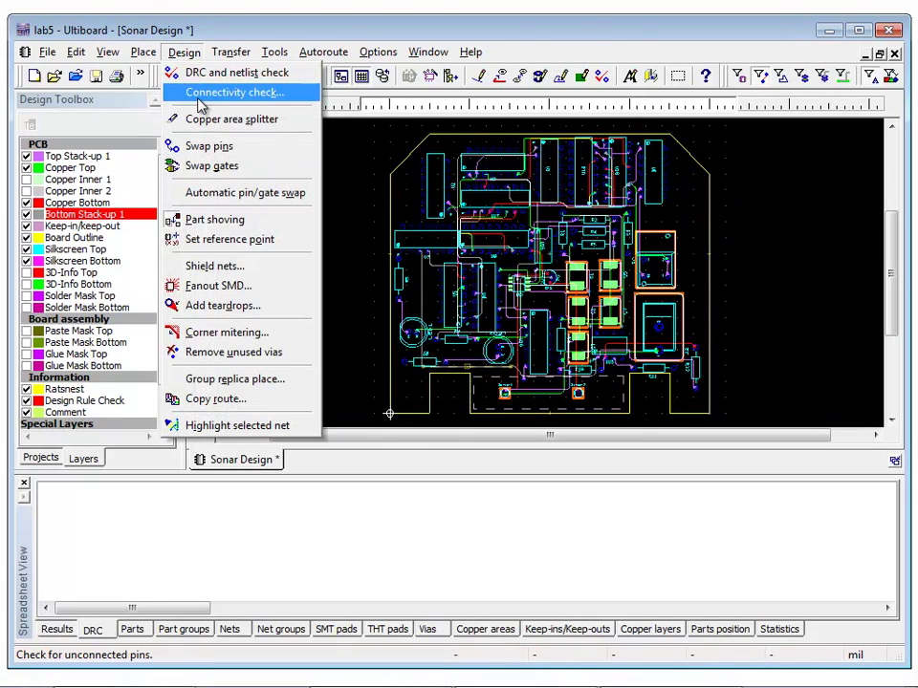
{"action": "left_click", "coordinate": [199, 96]}
{"action": "left_click", "coordinate": [470, 371]}
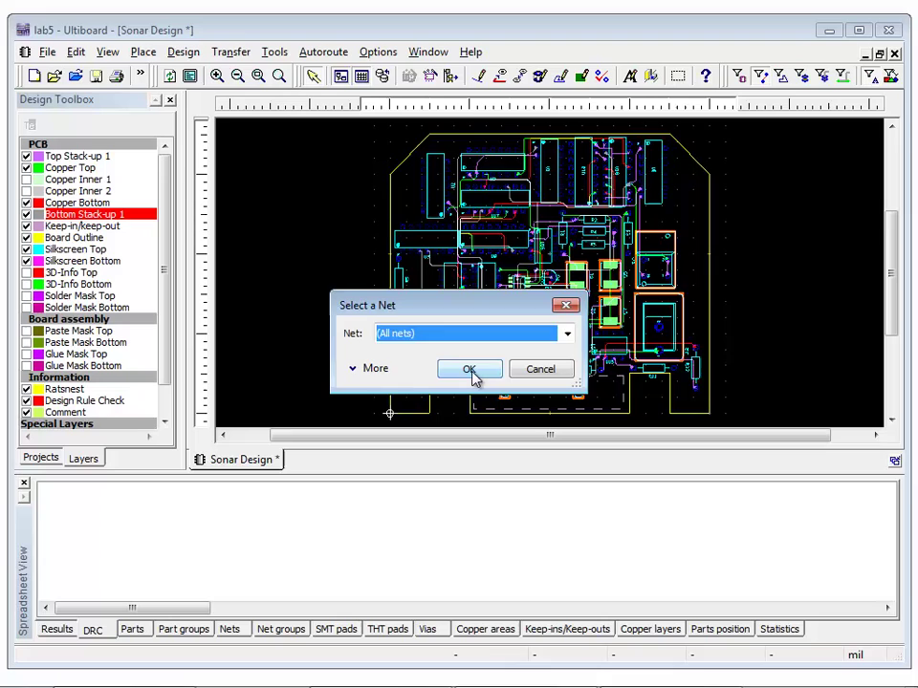
{"action": "left_click", "coordinate": [458, 542]}
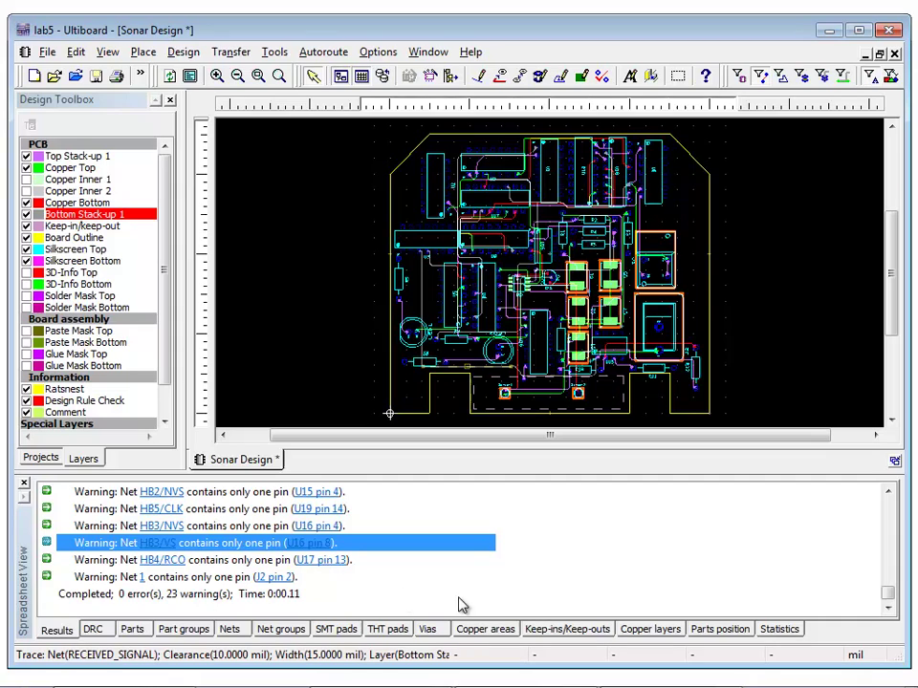
{"action": "right_click", "coordinate": [585, 595]}
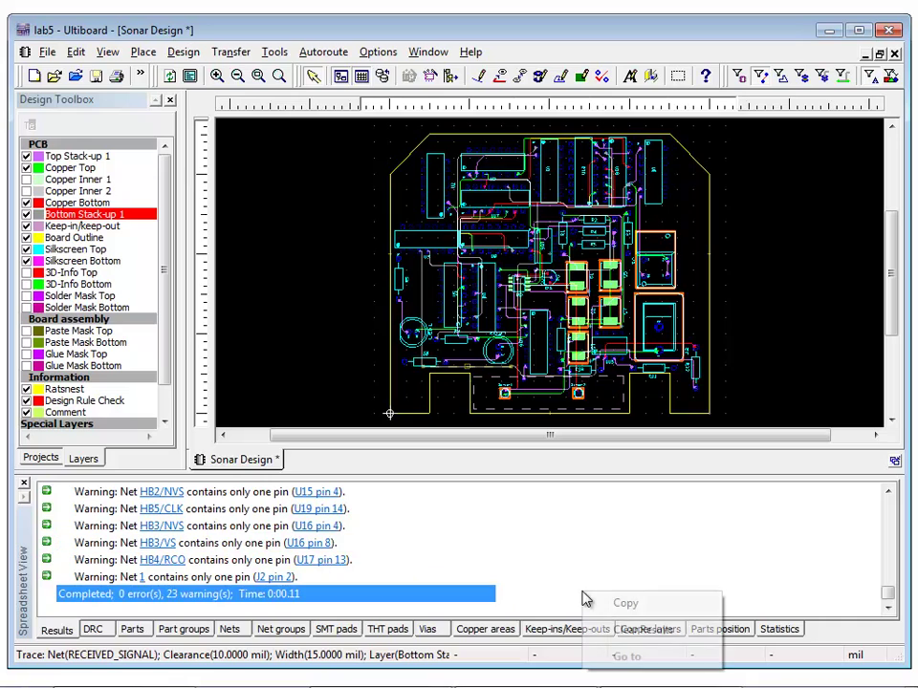
{"action": "left_click", "coordinate": [613, 635]}
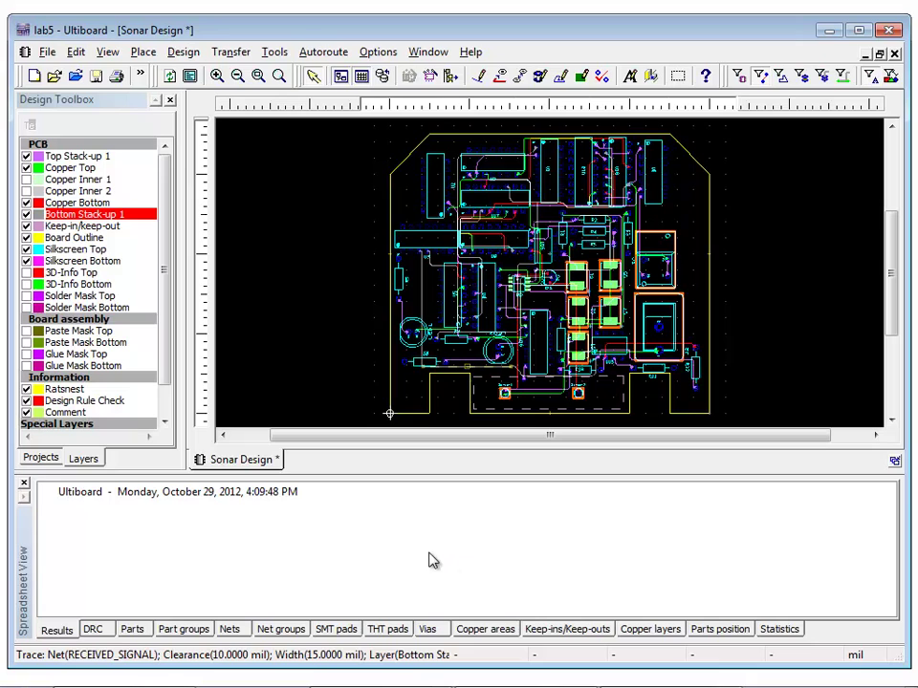
- Place the text "name" on the Silkscreen Top layer, just below the Sensor1 connector
{"action": "left_click", "coordinate": [134, 250]}
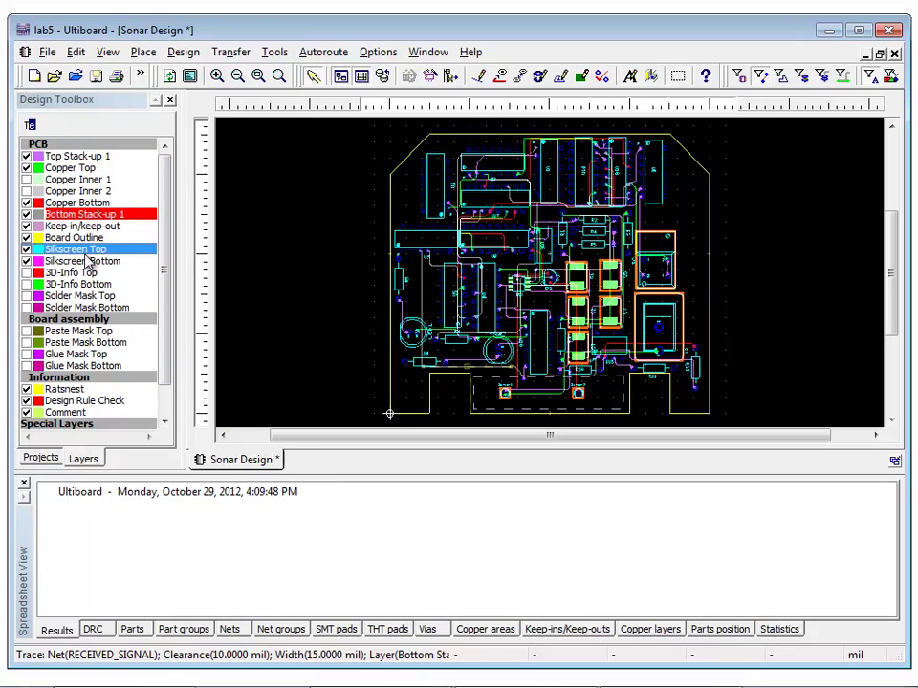
{"action": "left_click", "coordinate": [143, 51]}
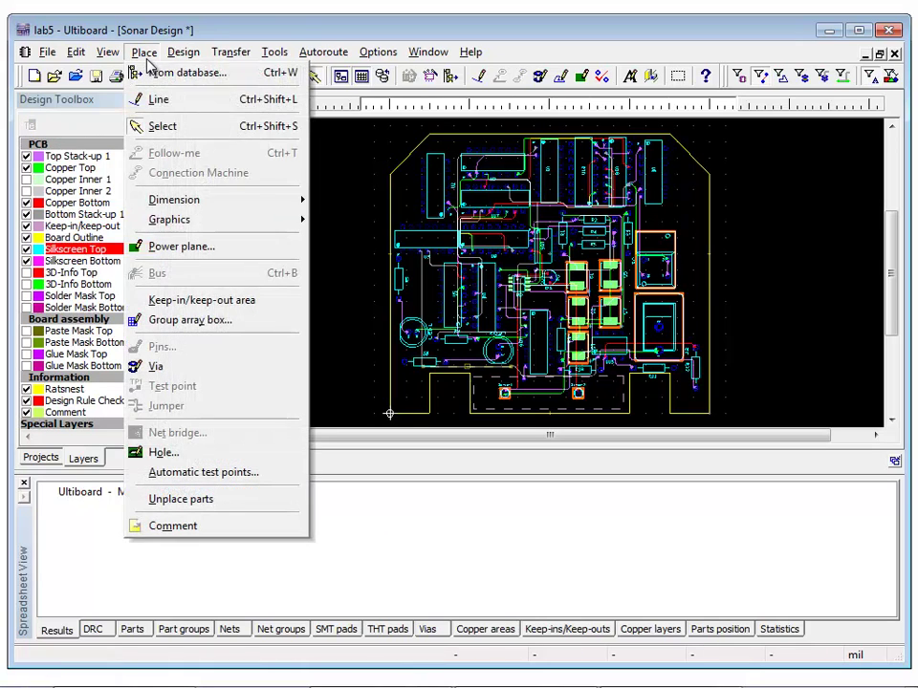
{"action": "mouse_move", "coordinate": [175, 222]}
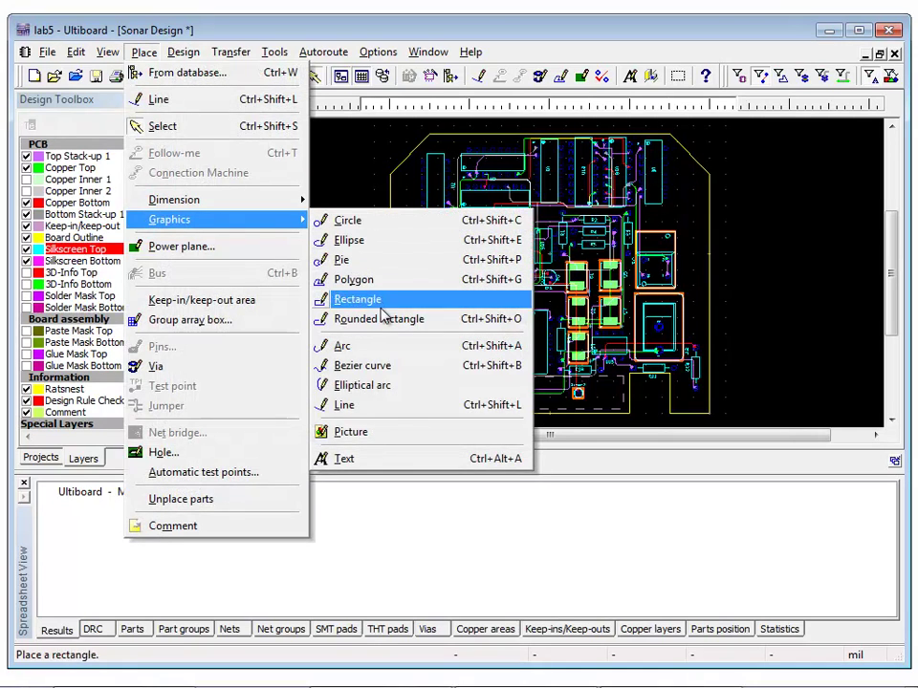
{"action": "left_click", "coordinate": [394, 459]}
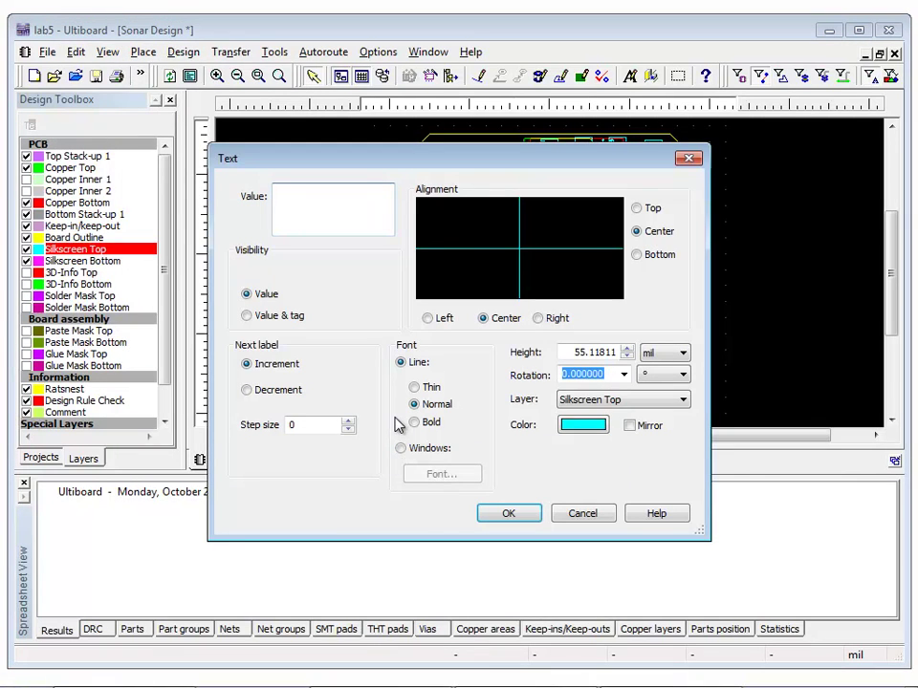
{"action": "type", "text": "name"}
{"action": "left_click", "coordinate": [534, 515]}
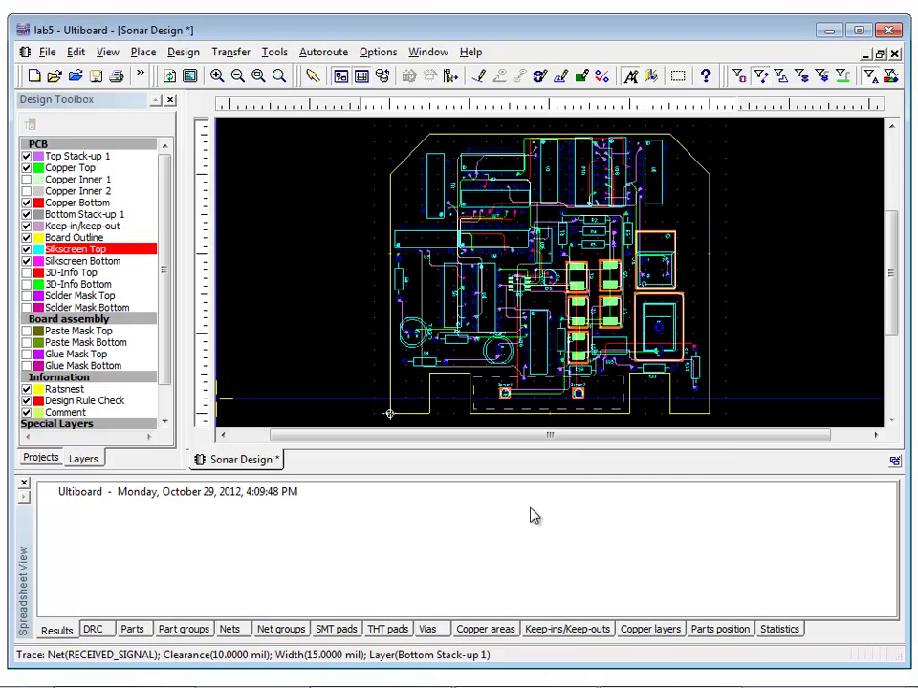
{"action": "scroll", "coordinate": [502, 391], "scroll_direction": "up", "scroll_amount": 7}
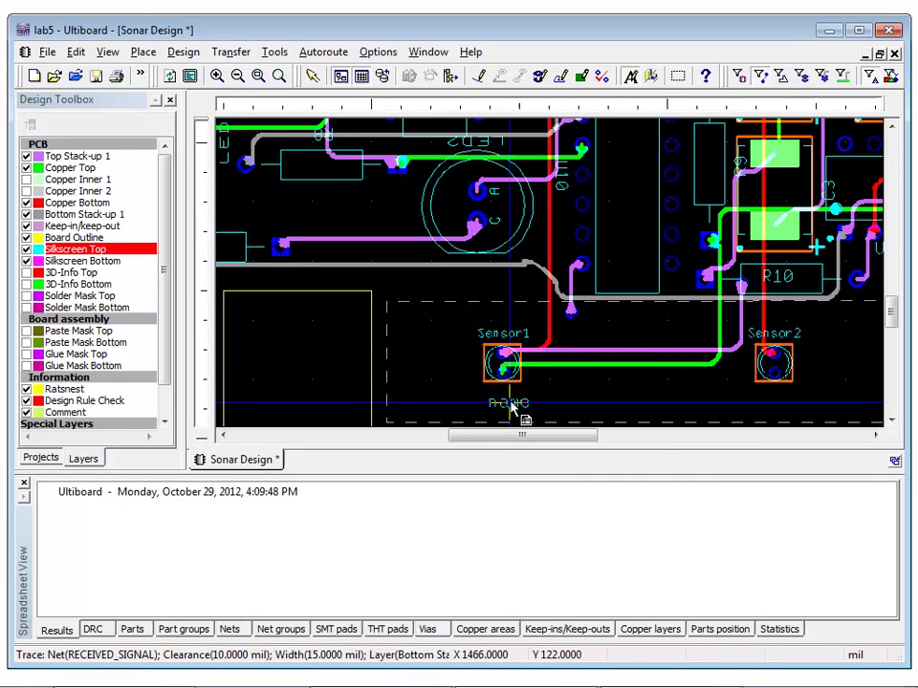
{"action": "left_click", "coordinate": [506, 403]}
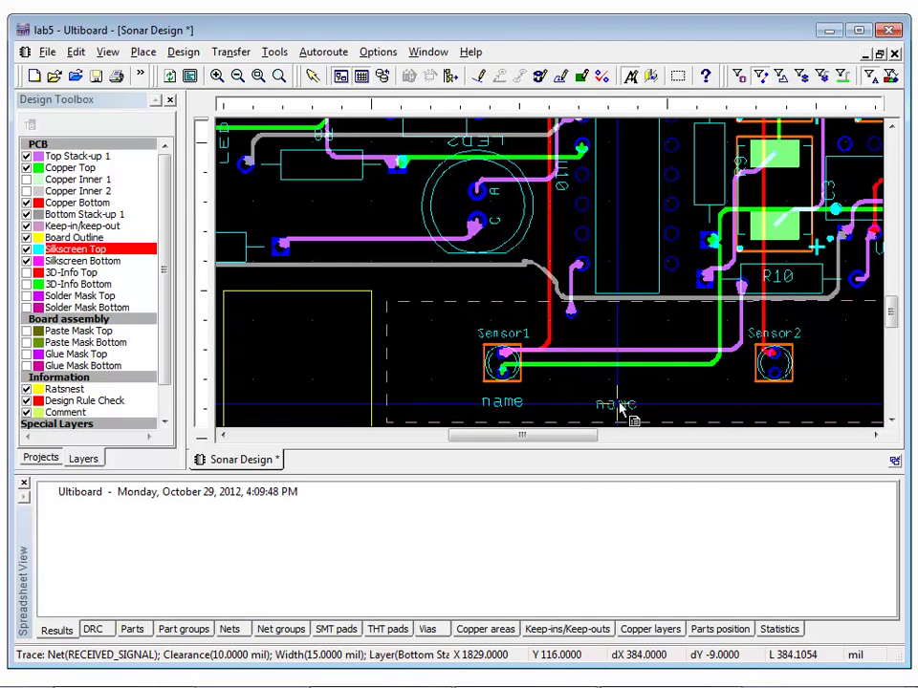
{"action": "left_click", "coordinate": [622, 417]}
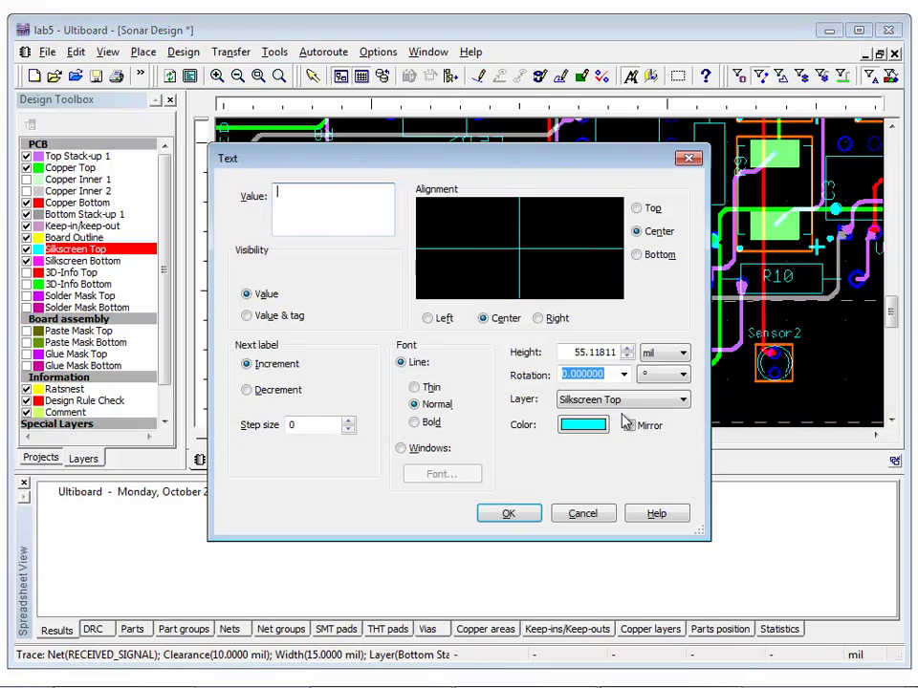
{"action": "left_click", "coordinate": [580, 515]}
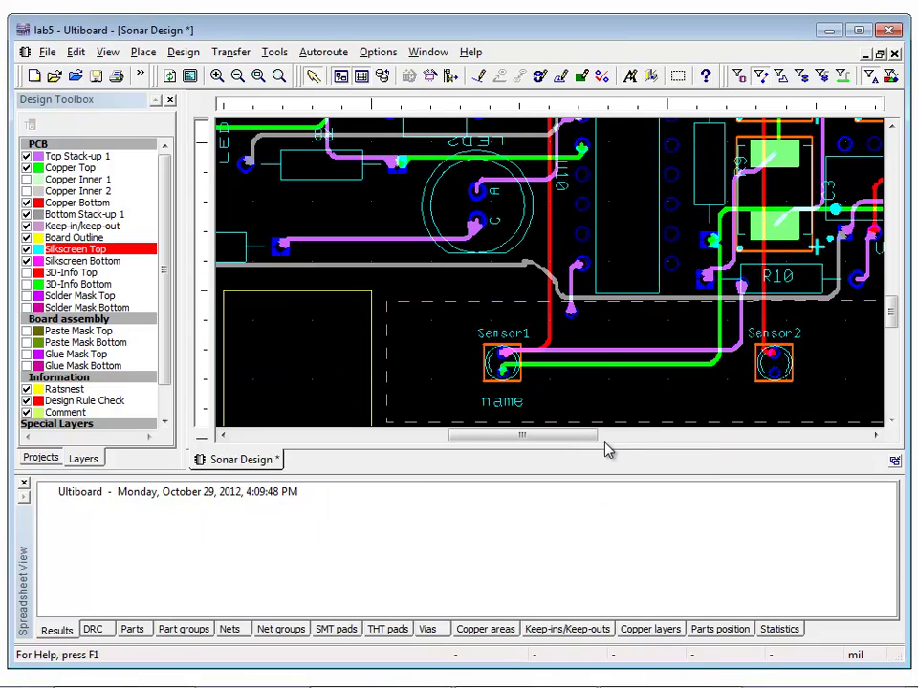
- Open logo.dxf from the Ultiboard Basics - Files folder for DXF import
{"action": "scroll", "coordinate": [608, 389], "scroll_direction": "down", "scroll_amount": 5}
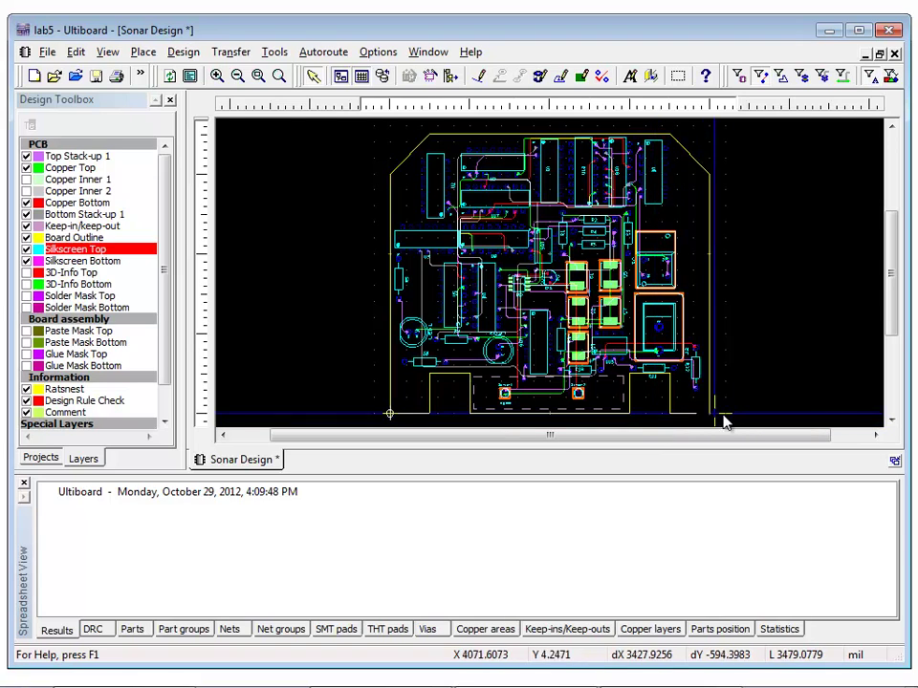
{"action": "left_click", "coordinate": [48, 53]}
{"action": "mouse_move", "coordinate": [158, 301]}
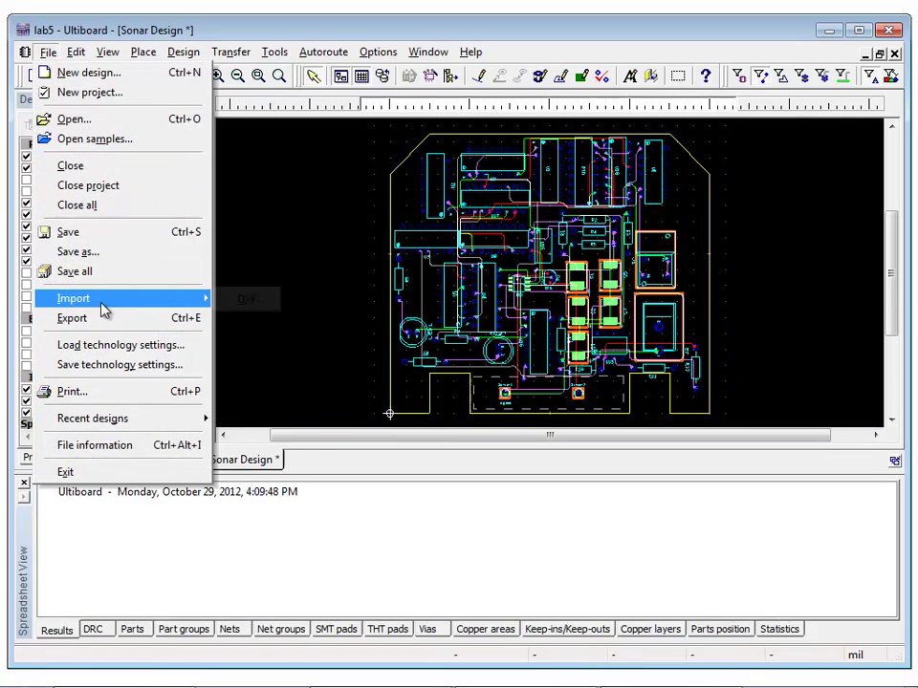
{"action": "left_click", "coordinate": [262, 305]}
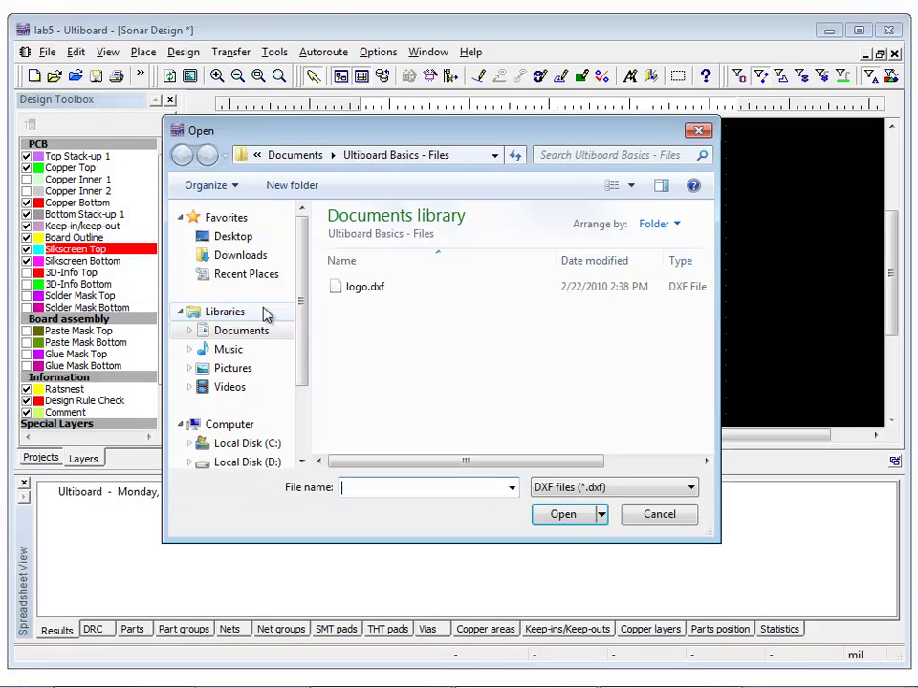
{"action": "left_click", "coordinate": [402, 288]}
{"action": "double_click", "coordinate": [402, 288]}
- Import the DXF with its COPPER_TOP layer mapped to Silkscreen Top and the scaling unit set to mm
{"action": "left_click", "coordinate": [413, 203]}
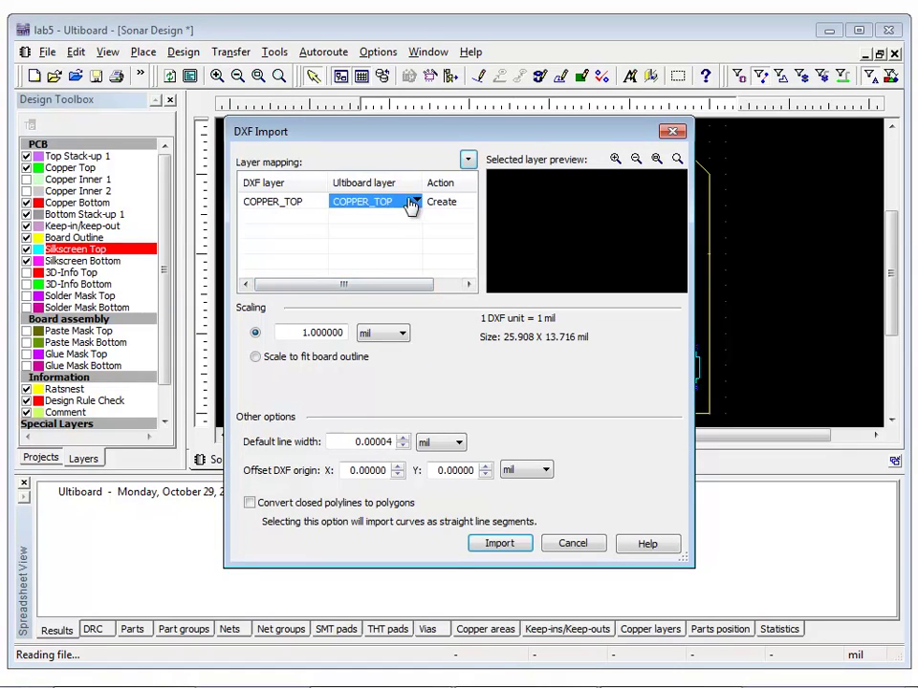
{"action": "left_click", "coordinate": [415, 203]}
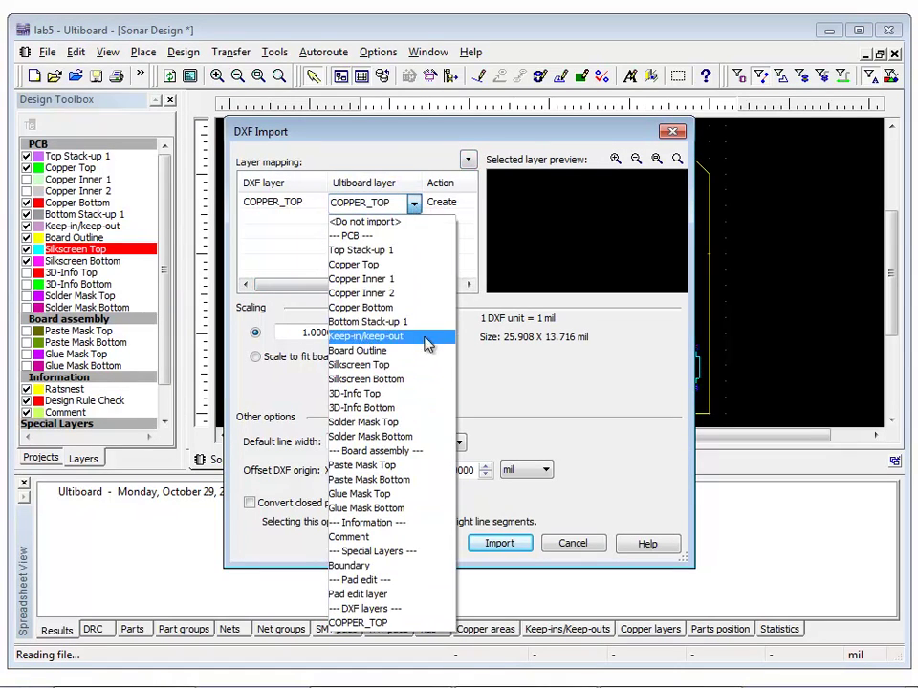
{"action": "left_click", "coordinate": [420, 364]}
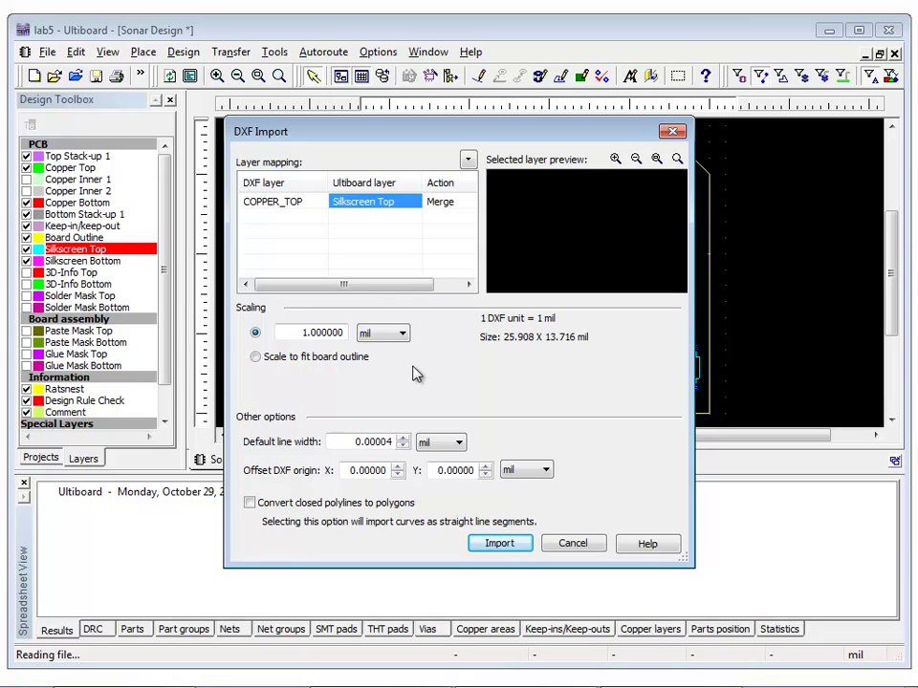
{"action": "left_click", "coordinate": [399, 337]}
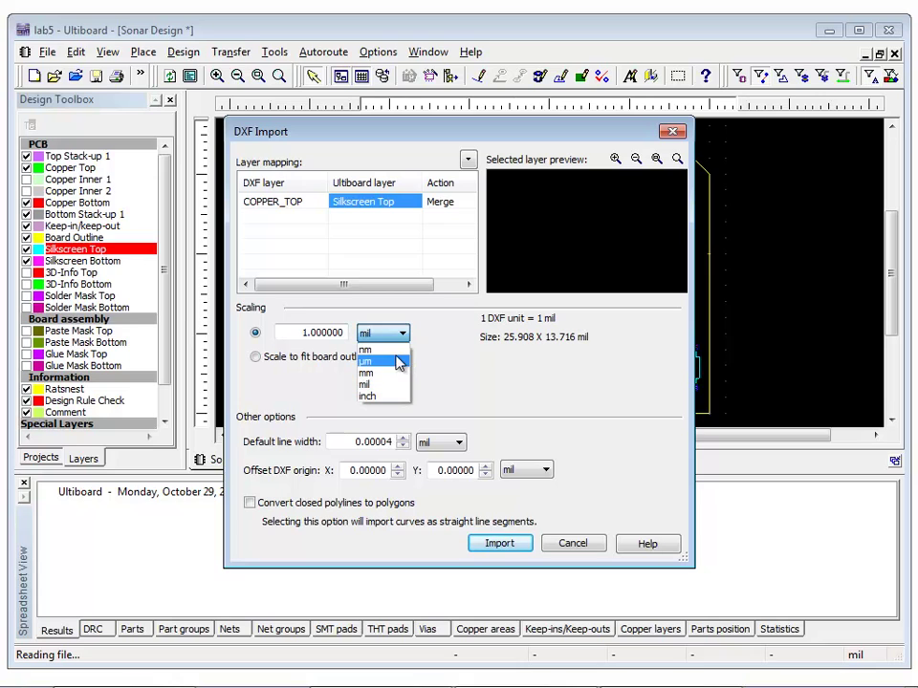
{"action": "left_click", "coordinate": [399, 373]}
{"action": "left_click", "coordinate": [500, 544]}
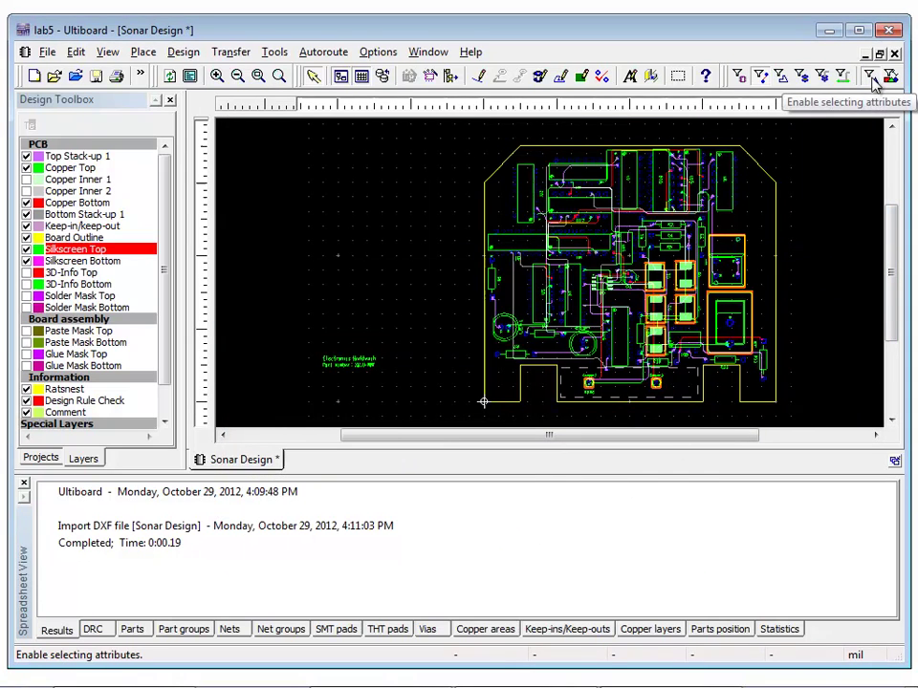
- Move the imported Electronics Workbench logo text onto the board, just below the Sensor2 connector
{"action": "left_click_drag", "start_coordinate": [325, 378], "coordinate": [655, 402]}
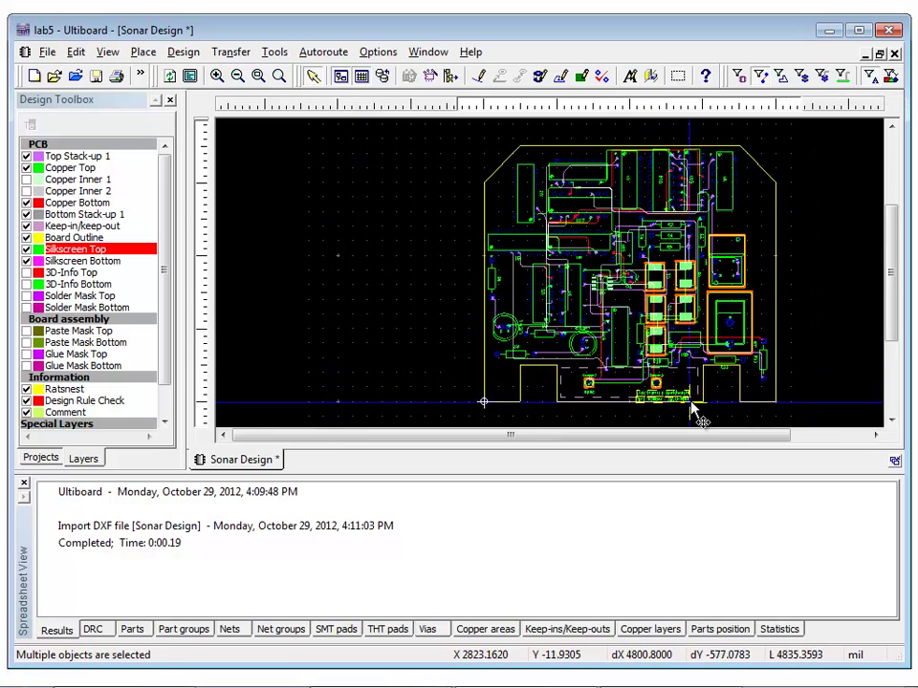
{"action": "scroll", "coordinate": [655, 401], "scroll_direction": "up", "scroll_amount": 4}
{"action": "left_click_drag", "start_coordinate": [698, 356], "coordinate": [690, 351]}
{"action": "left_click", "coordinate": [771, 409]}
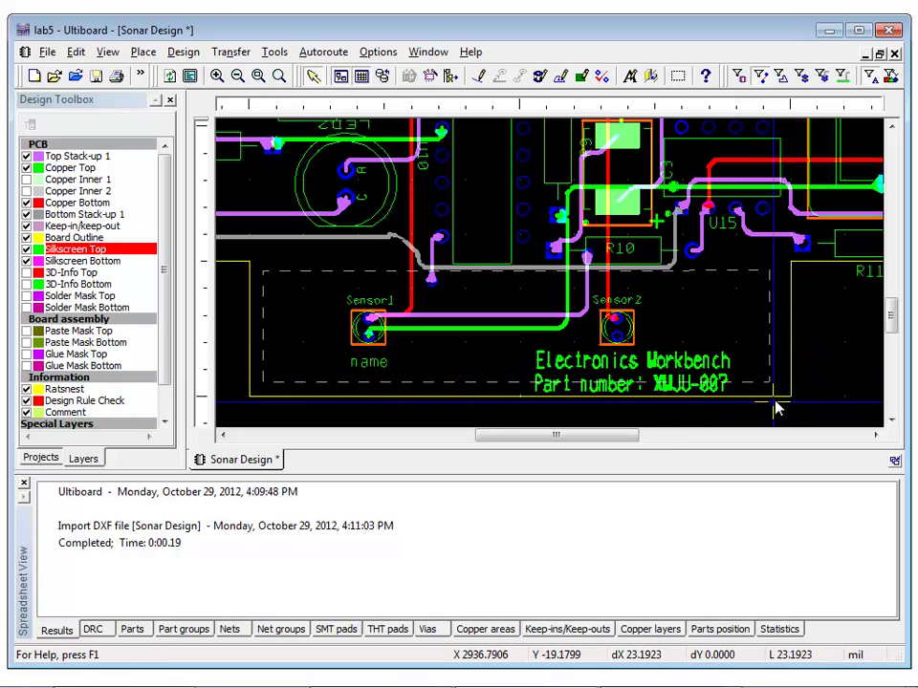
- Place two round holes with a radius of 100 mil, one in each lower corner tab of the board
{"action": "key", "text": "F7"}
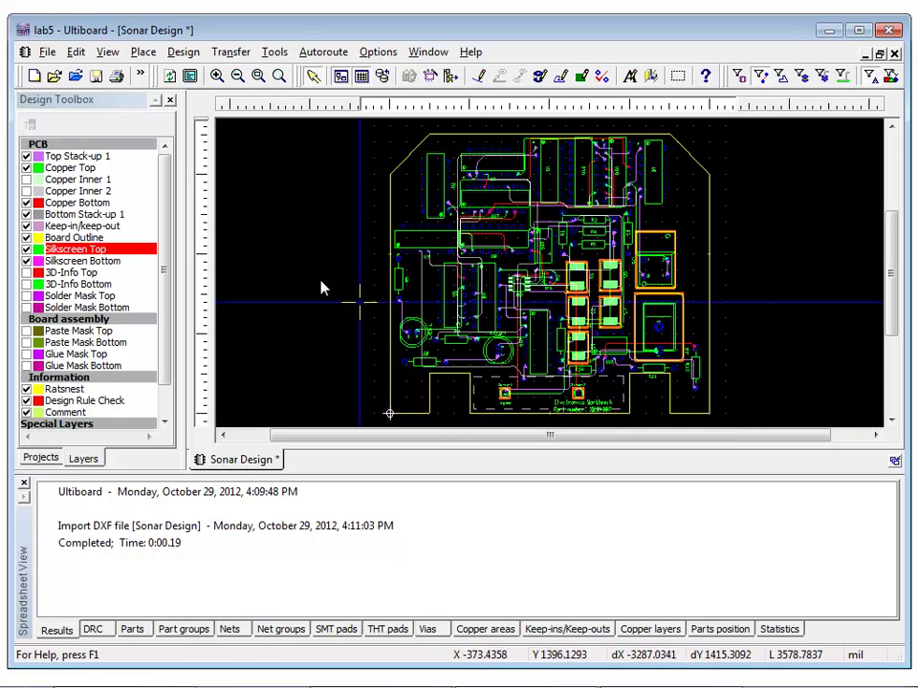
{"action": "left_click", "coordinate": [143, 51]}
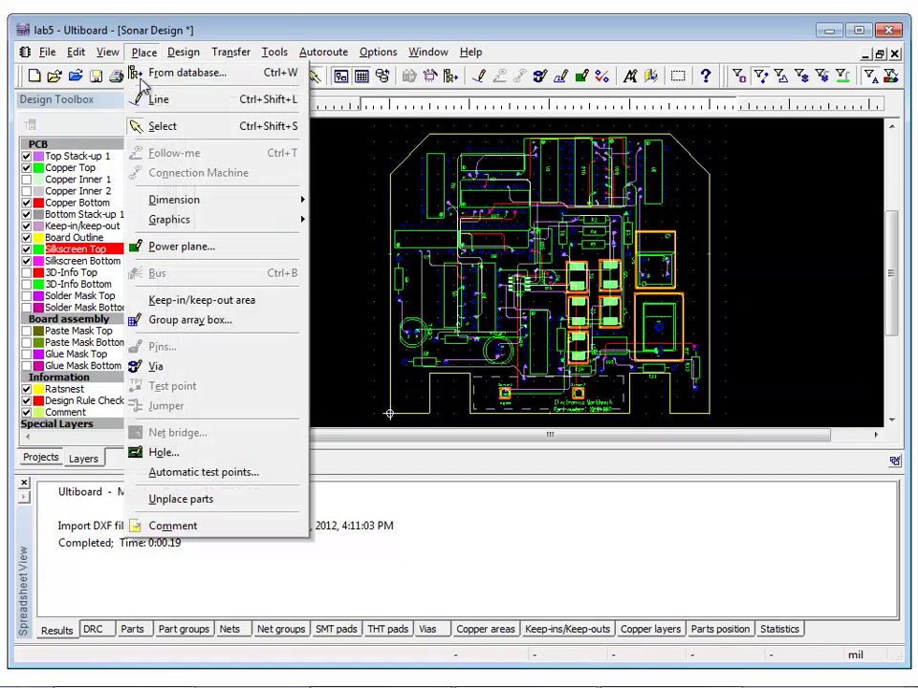
{"action": "left_click", "coordinate": [191, 453]}
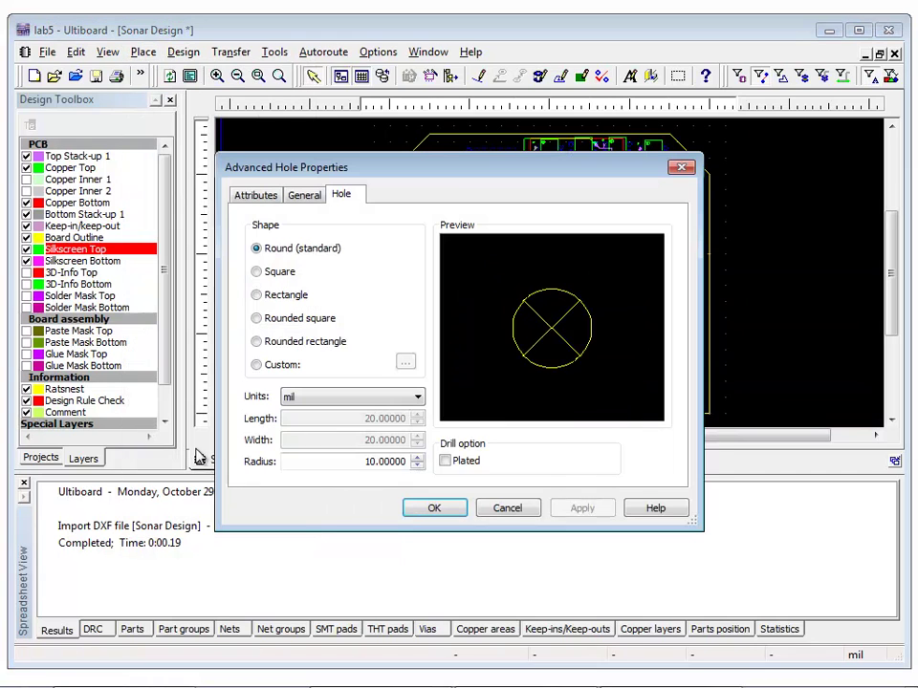
{"action": "double_click", "coordinate": [334, 459]}
{"action": "type", "text": "100"}
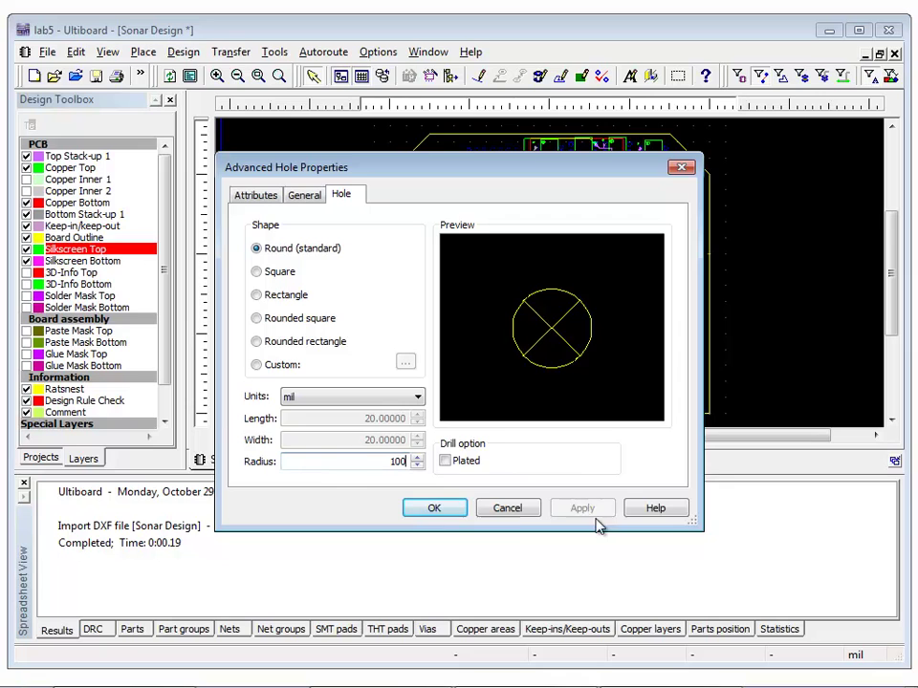
{"action": "left_click", "coordinate": [435, 511]}
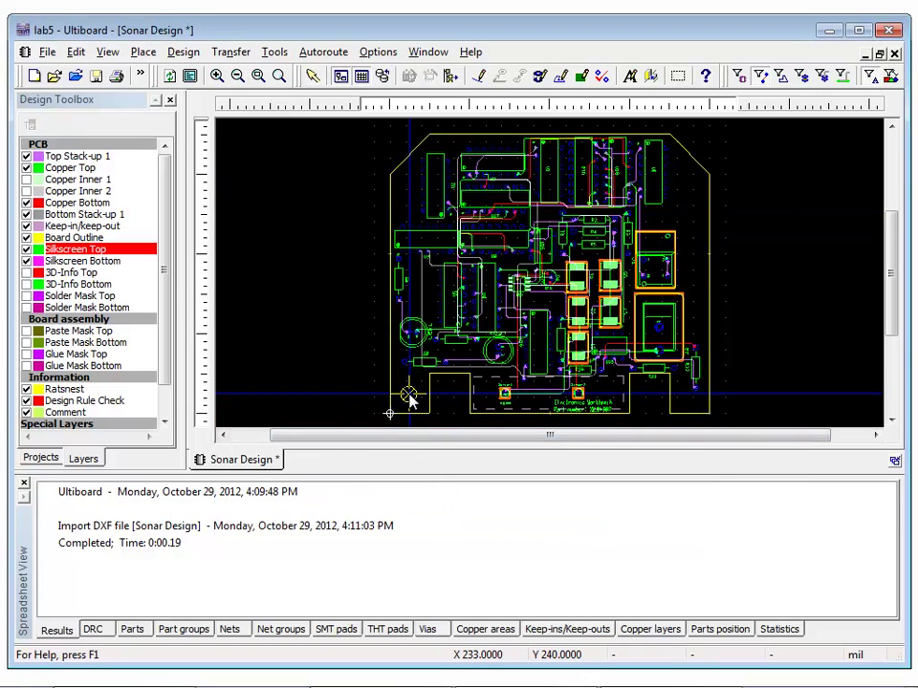
{"action": "left_click", "coordinate": [410, 399]}
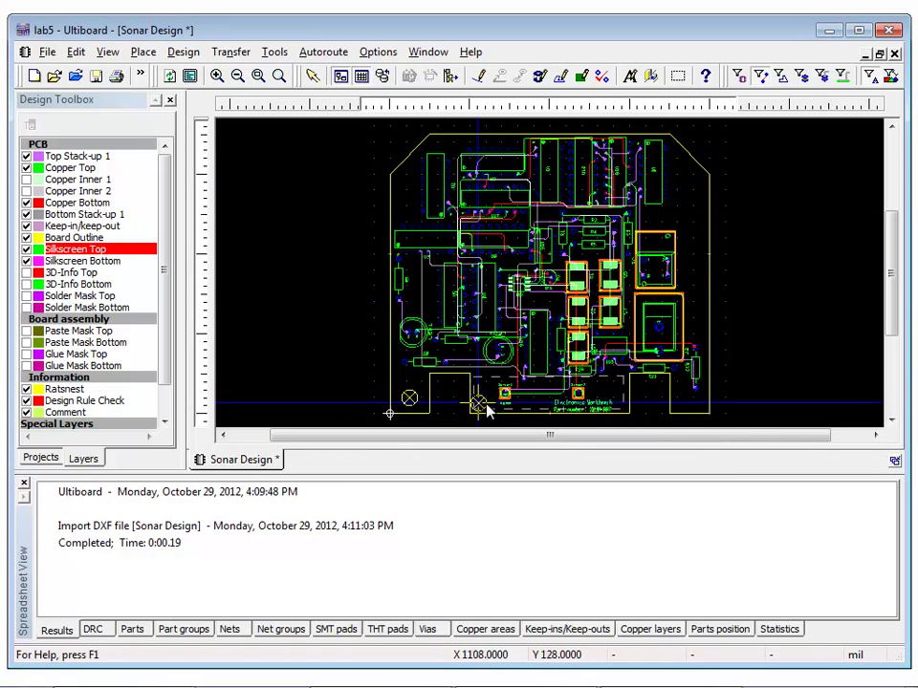
{"action": "left_click", "coordinate": [690, 399]}
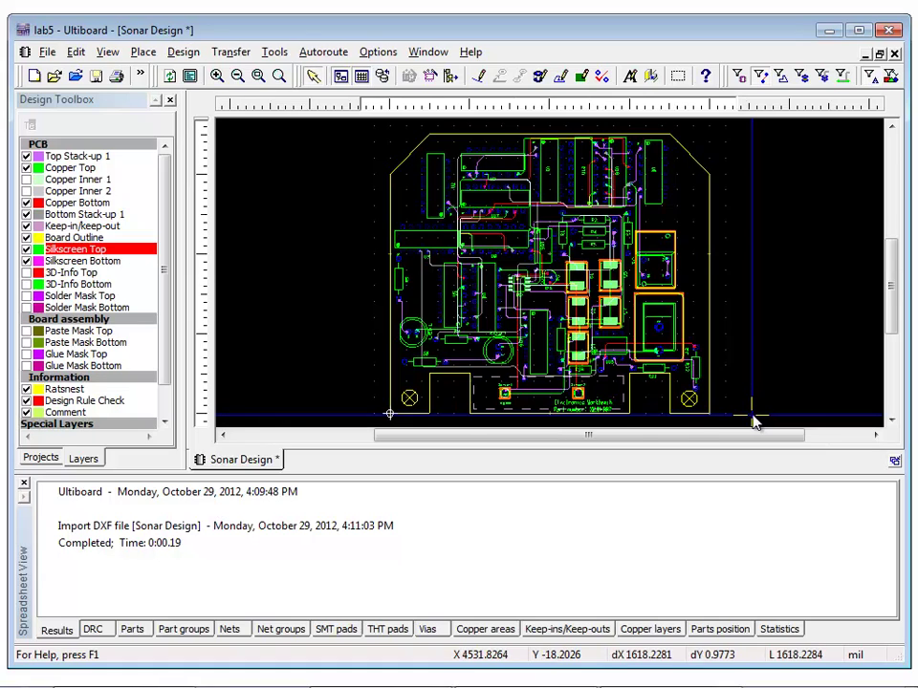
{"action": "scroll", "coordinate": [753, 421], "scroll_direction": "up", "scroll_amount": 2}
{"action": "scroll", "coordinate": [660, 400], "scroll_direction": "down", "scroll_amount": 3}
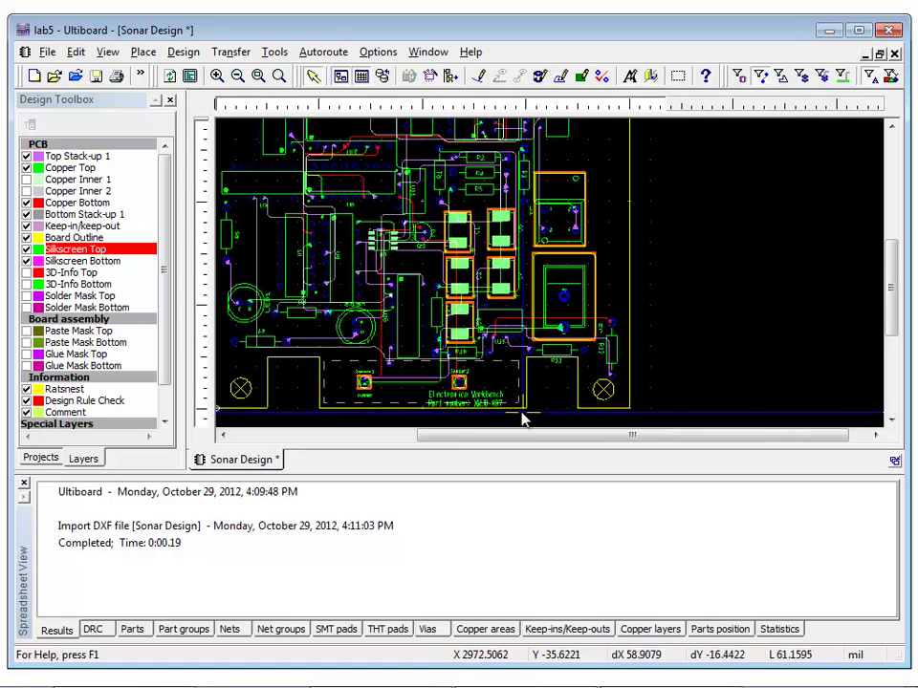
- Enable the Mechanical 1 - Mechanical 2 layer pair in the general layers of the PCB properties
{"action": "left_click_drag", "start_coordinate": [469, 443], "coordinate": [432, 441]}
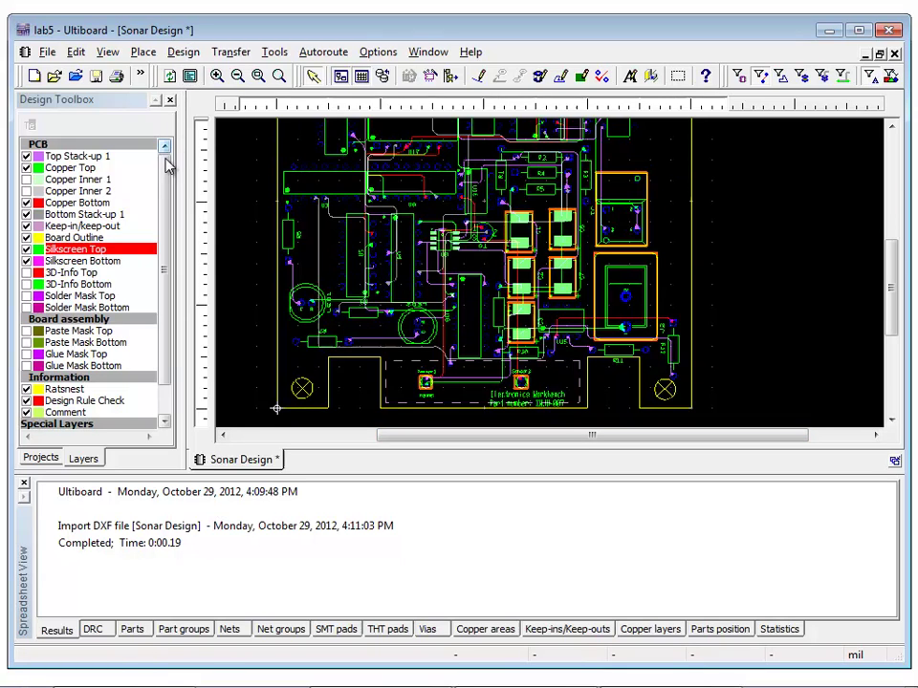
{"action": "scroll", "coordinate": [170, 191], "scroll_direction": "down", "scroll_amount": 1}
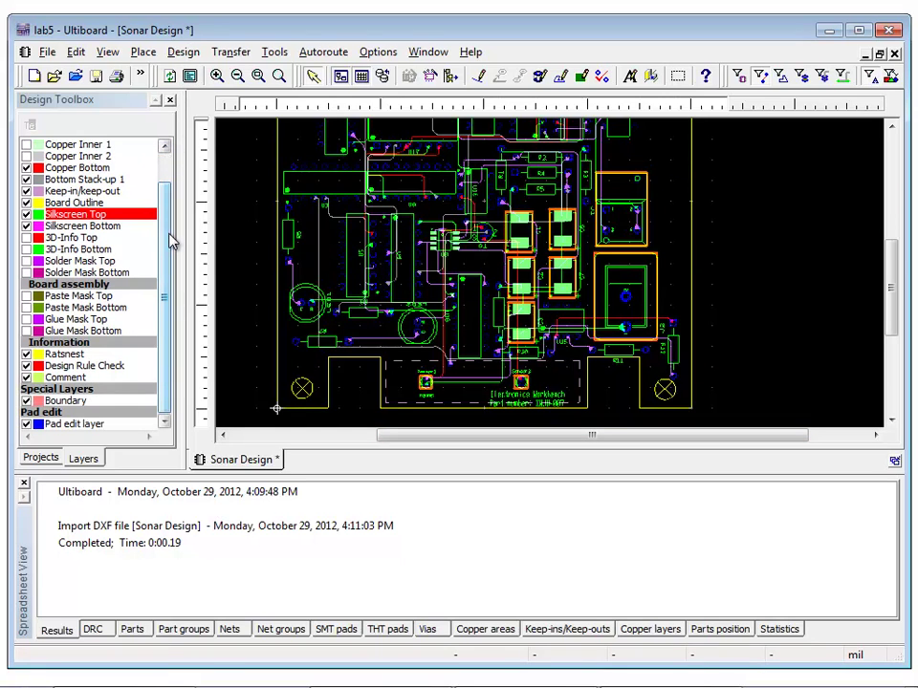
{"action": "left_click", "coordinate": [381, 53]}
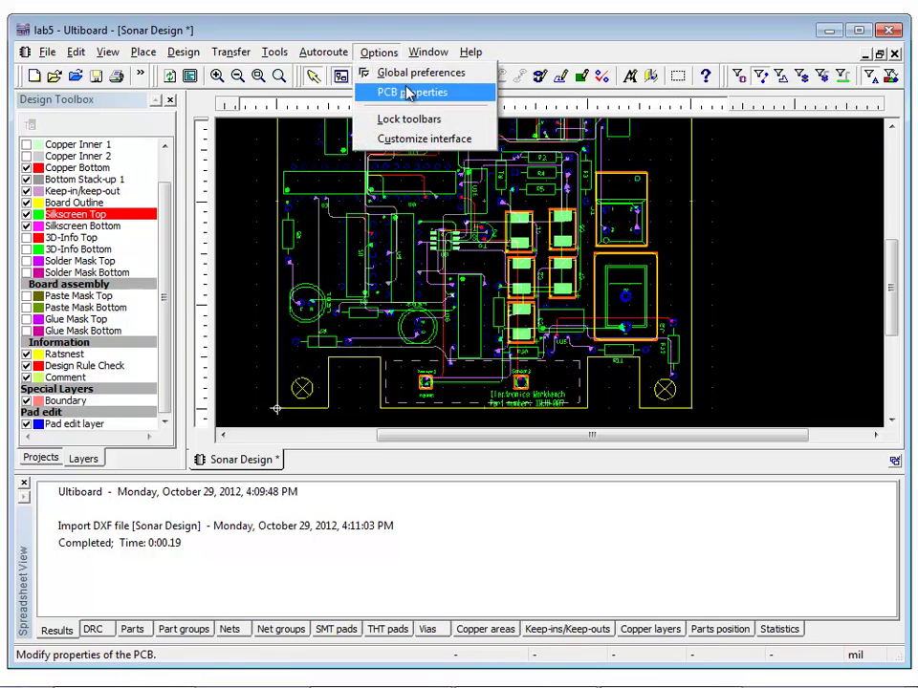
{"action": "left_click", "coordinate": [406, 92]}
{"action": "left_click", "coordinate": [462, 154]}
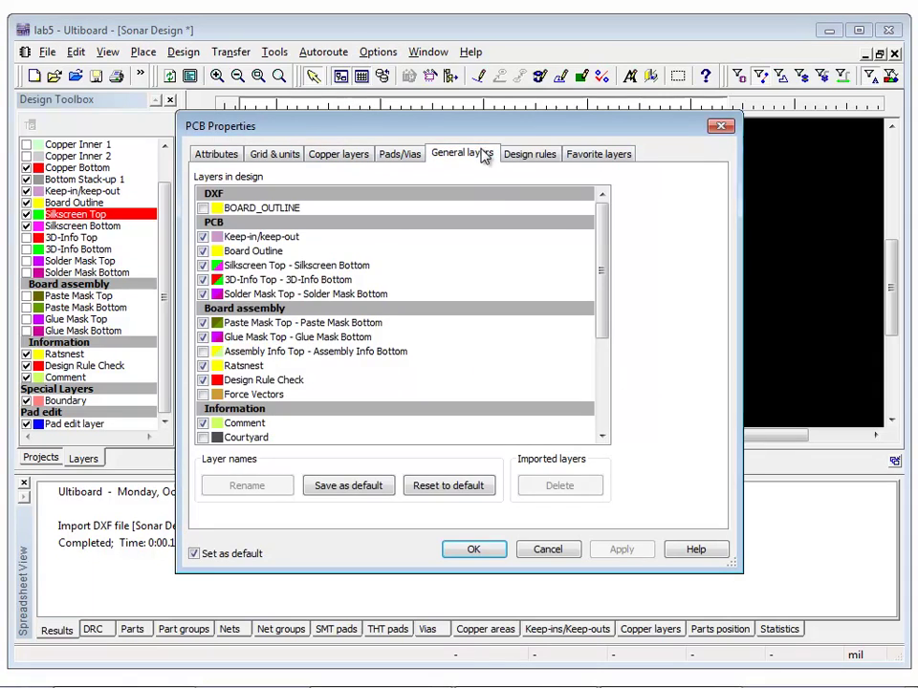
{"action": "left_click_drag", "start_coordinate": [606, 258], "coordinate": [602, 364]}
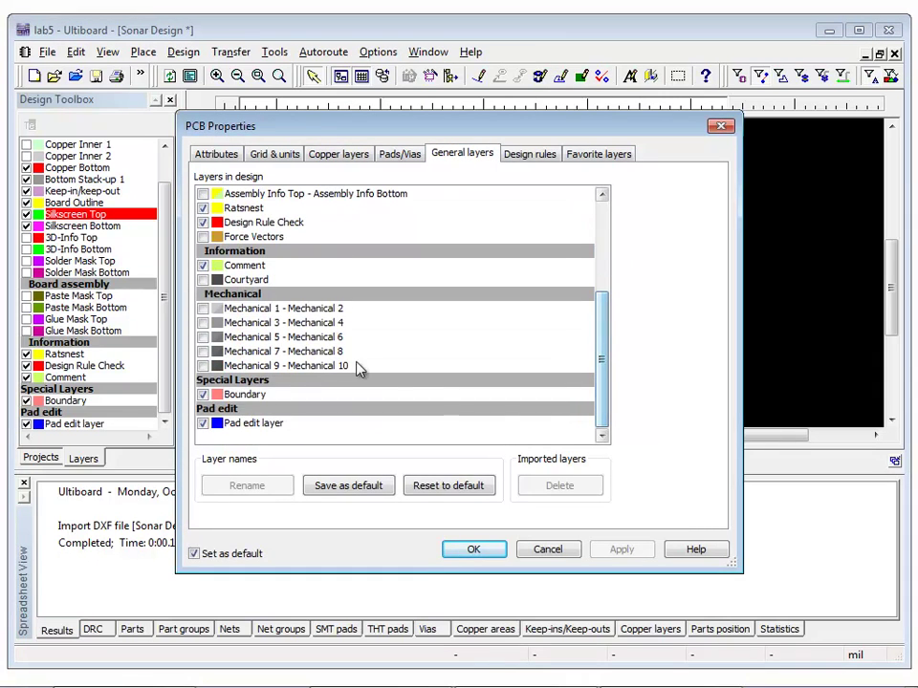
{"action": "left_click", "coordinate": [203, 308]}
{"action": "left_click", "coordinate": [621, 549]}
{"action": "left_click", "coordinate": [531, 551]}
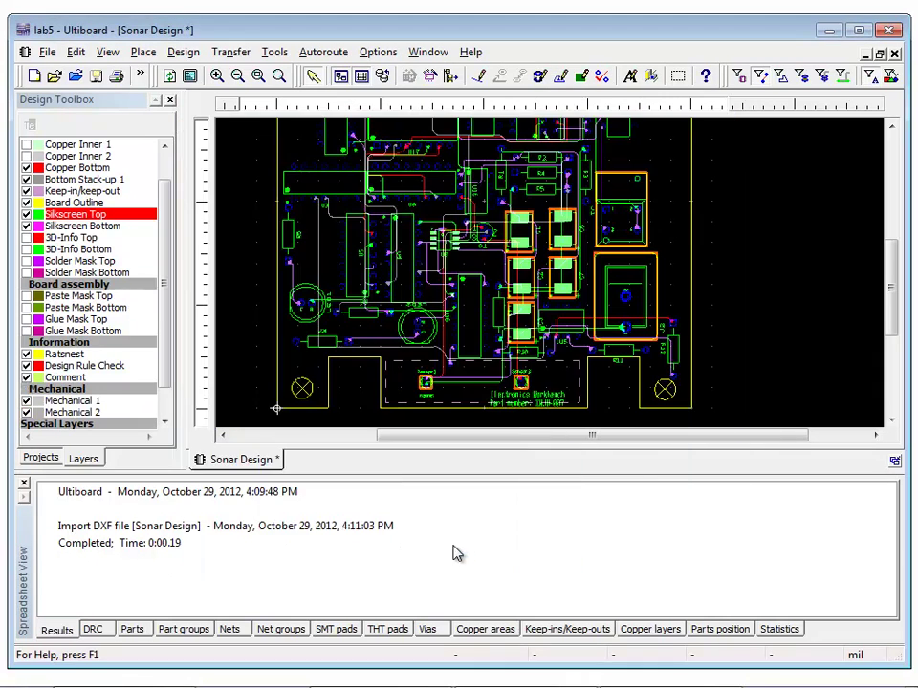
- On the Mechanical 1 layer, place a horizontal dimension across the board's full width, just below its bottom edge
{"action": "left_click", "coordinate": [84, 400]}
{"action": "left_click", "coordinate": [144, 52]}
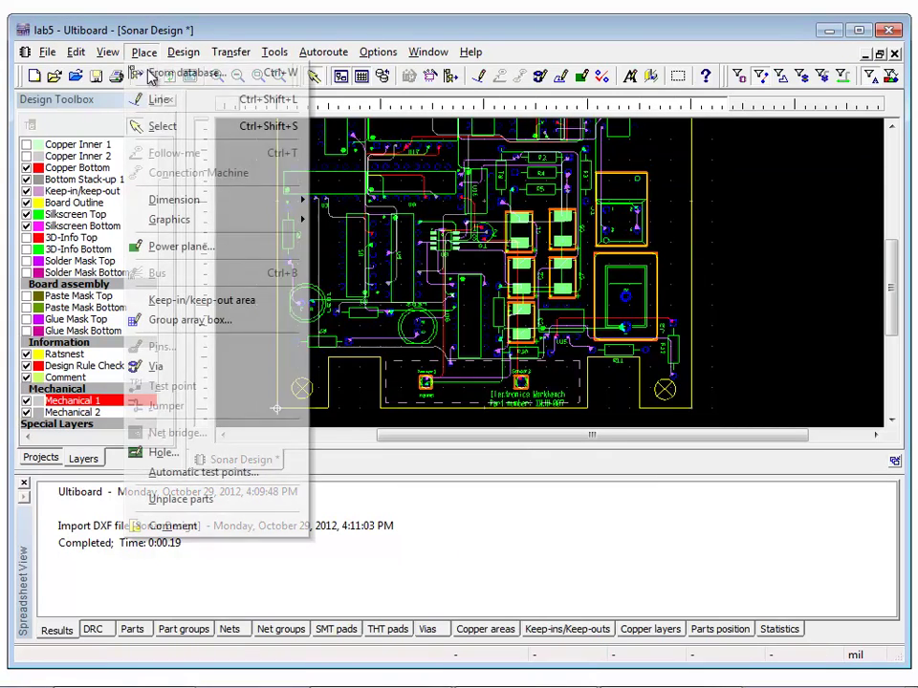
{"action": "mouse_move", "coordinate": [230, 200]}
{"action": "left_click", "coordinate": [359, 222]}
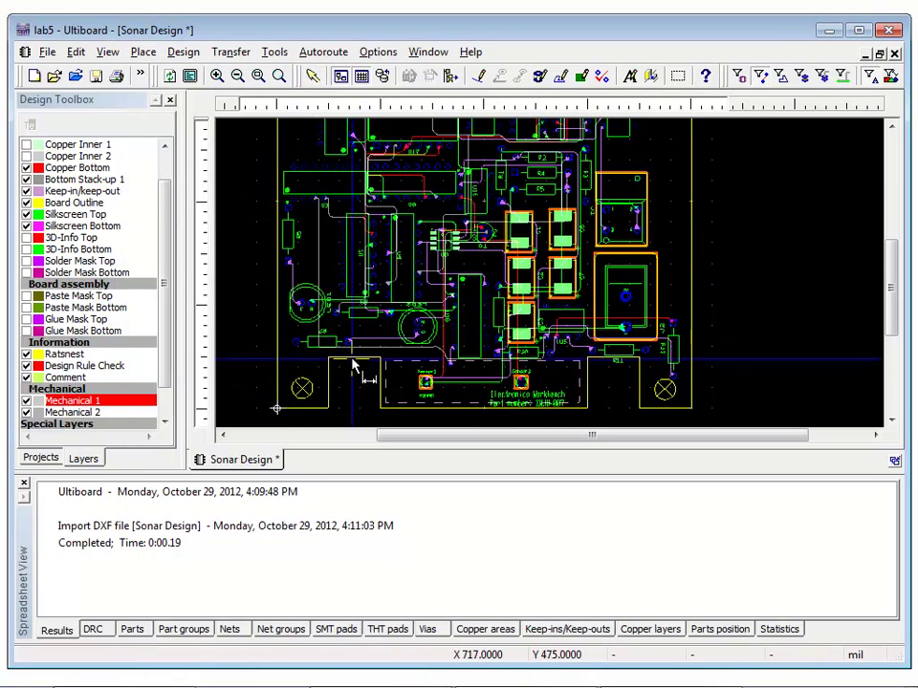
{"action": "left_click", "coordinate": [279, 411]}
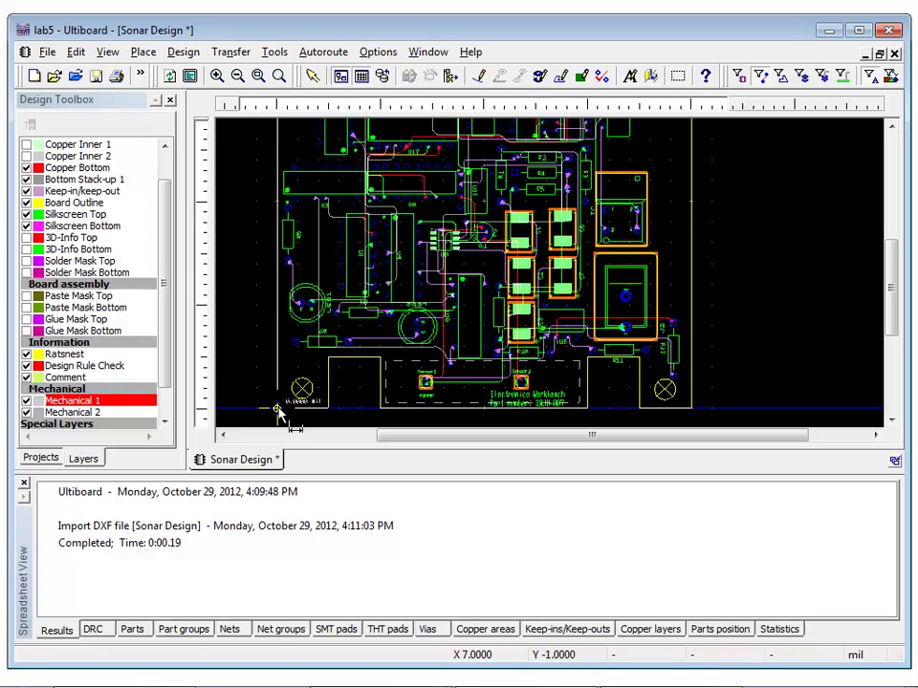
{"action": "left_click", "coordinate": [691, 409]}
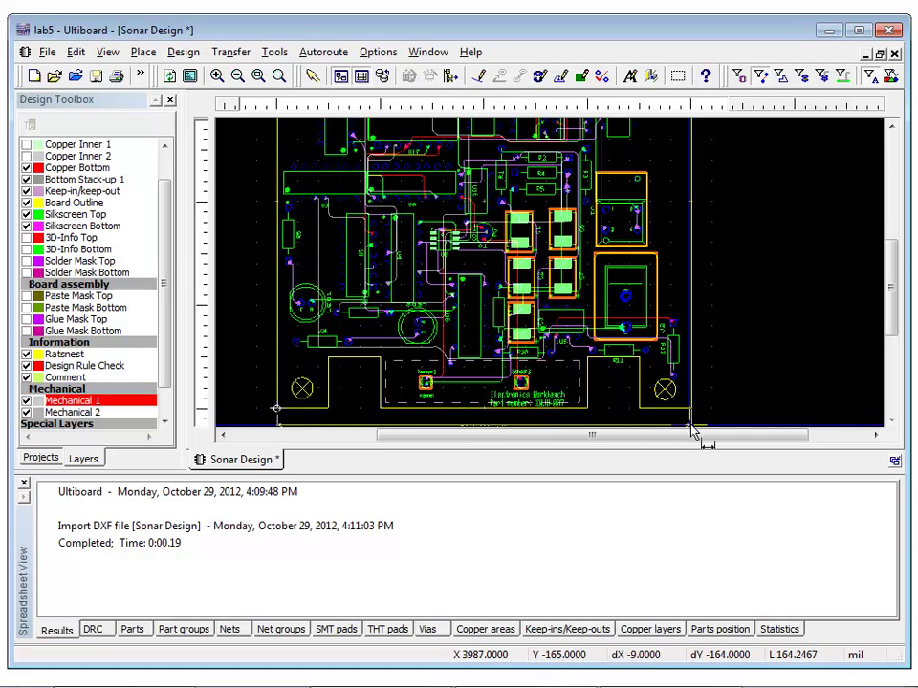
- Place a vertical dimension for the board's full height, from its top edge to its bottom edge, left of the outline
{"action": "key", "text": "F9"}
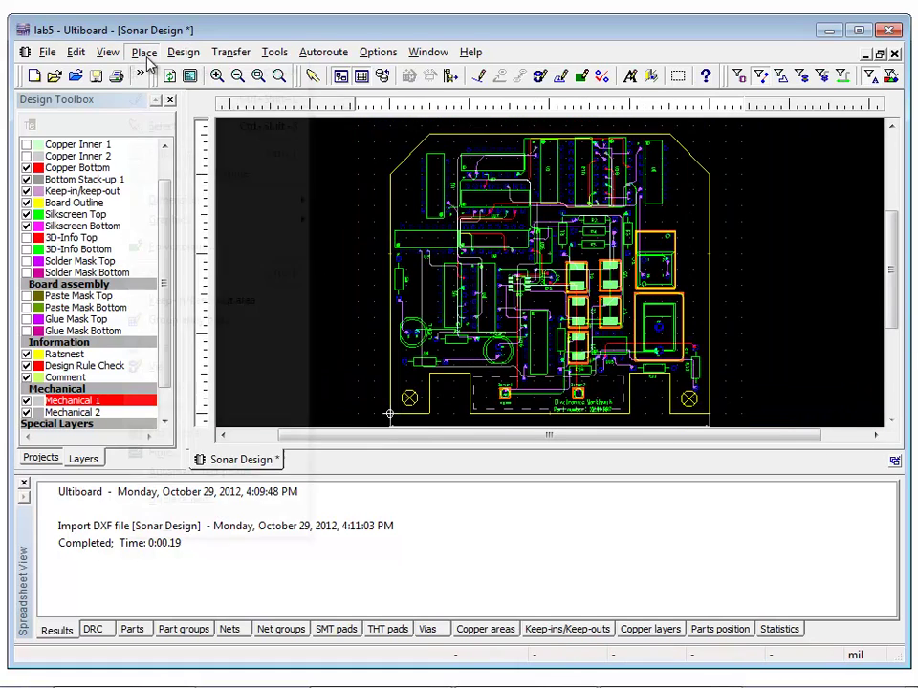
{"action": "left_click", "coordinate": [144, 52]}
{"action": "mouse_move", "coordinate": [231, 200]}
{"action": "left_click", "coordinate": [375, 228]}
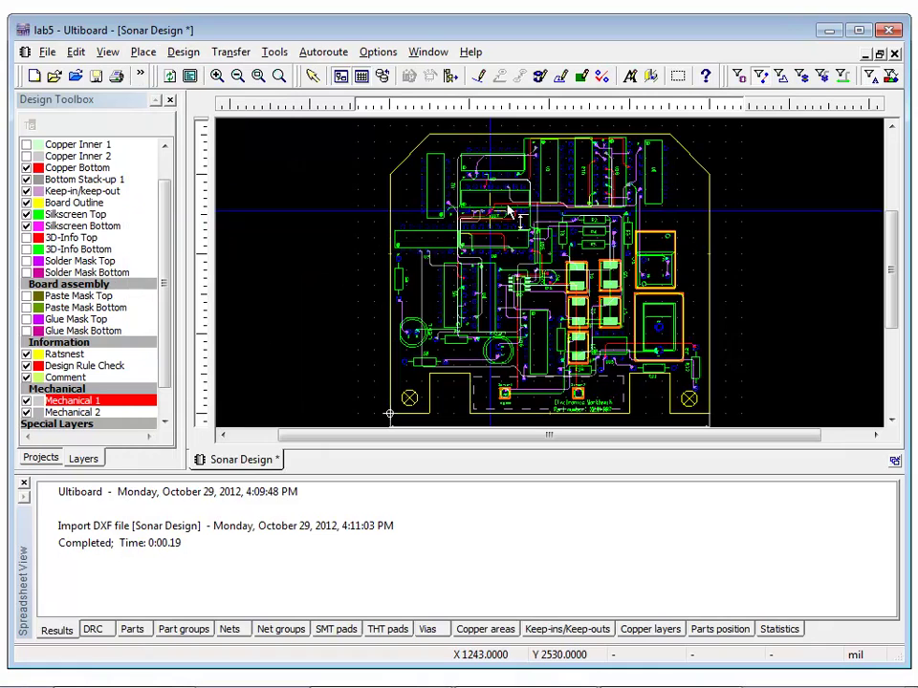
{"action": "left_click", "coordinate": [568, 125]}
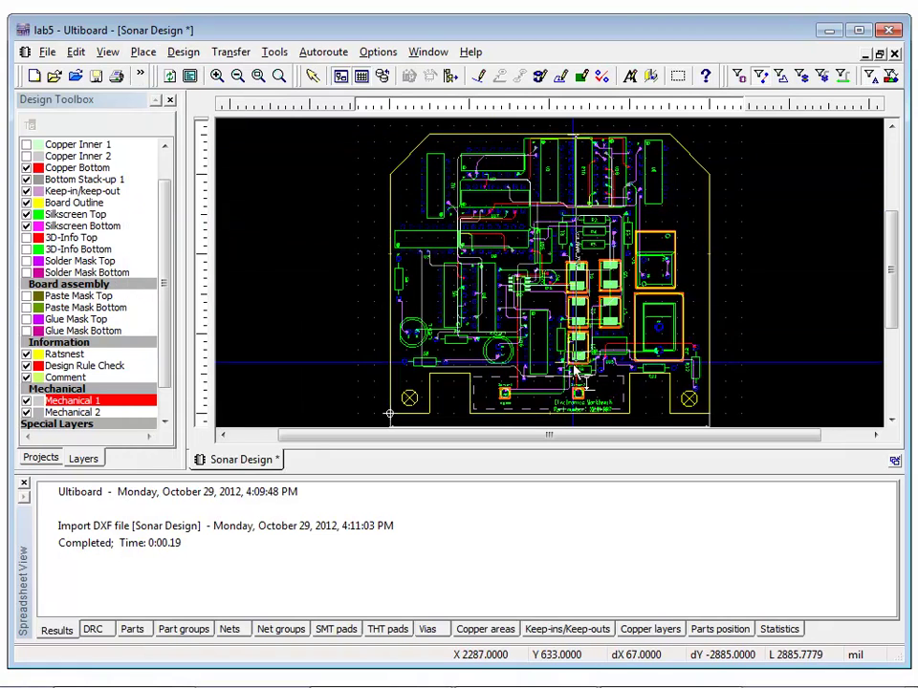
{"action": "left_click", "coordinate": [327, 413]}
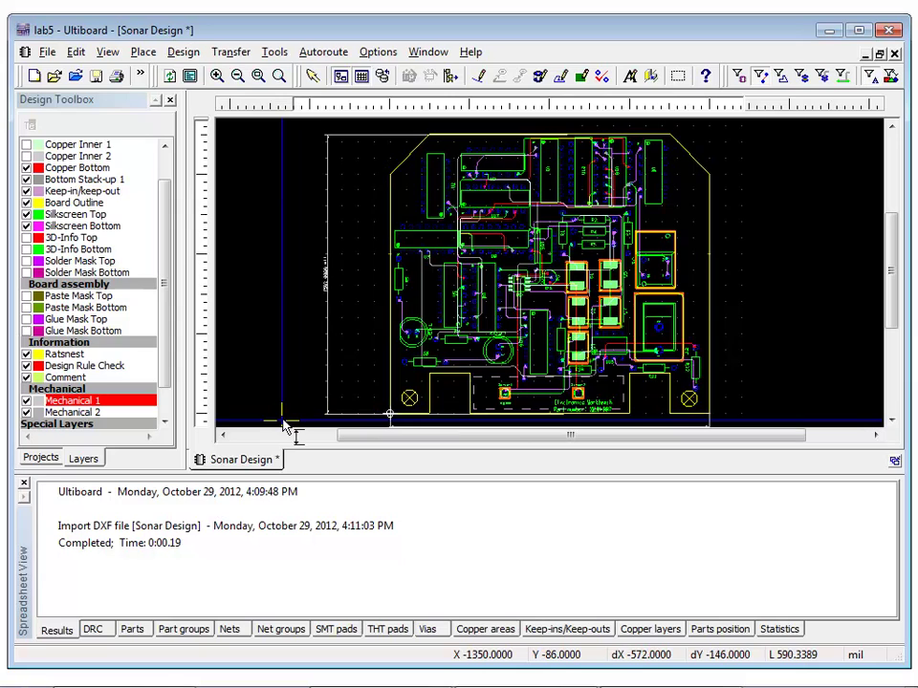
{"action": "left_click", "coordinate": [285, 428]}
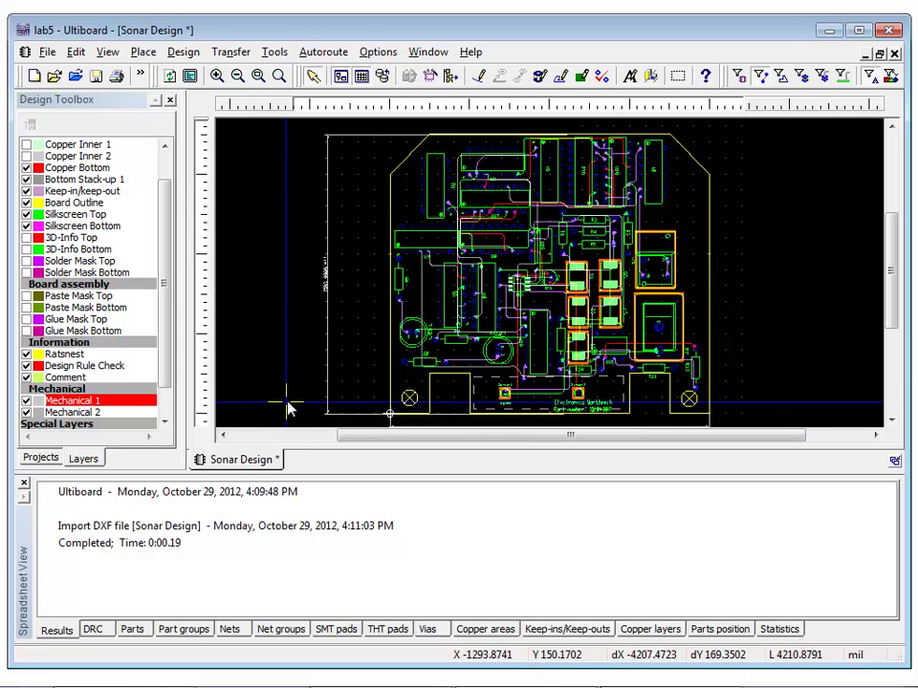
- Set up the Gerber RS-274X export with the four copper layers, Board Outline, Silkscreen Top and Bottom, and Solder Mask Top among the export layers
{"action": "left_click", "coordinate": [45, 54]}
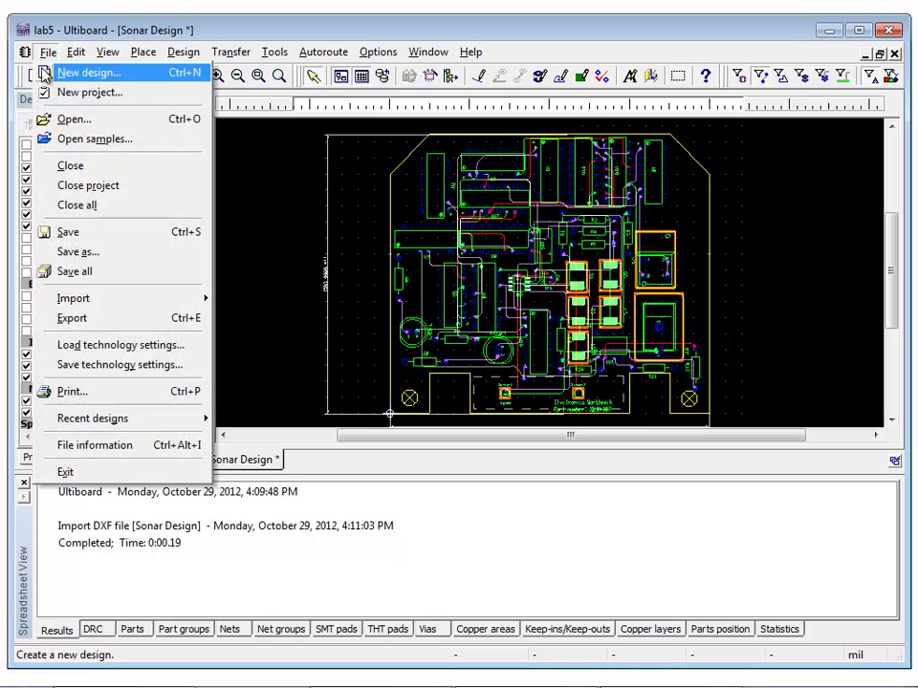
{"action": "left_click", "coordinate": [72, 318]}
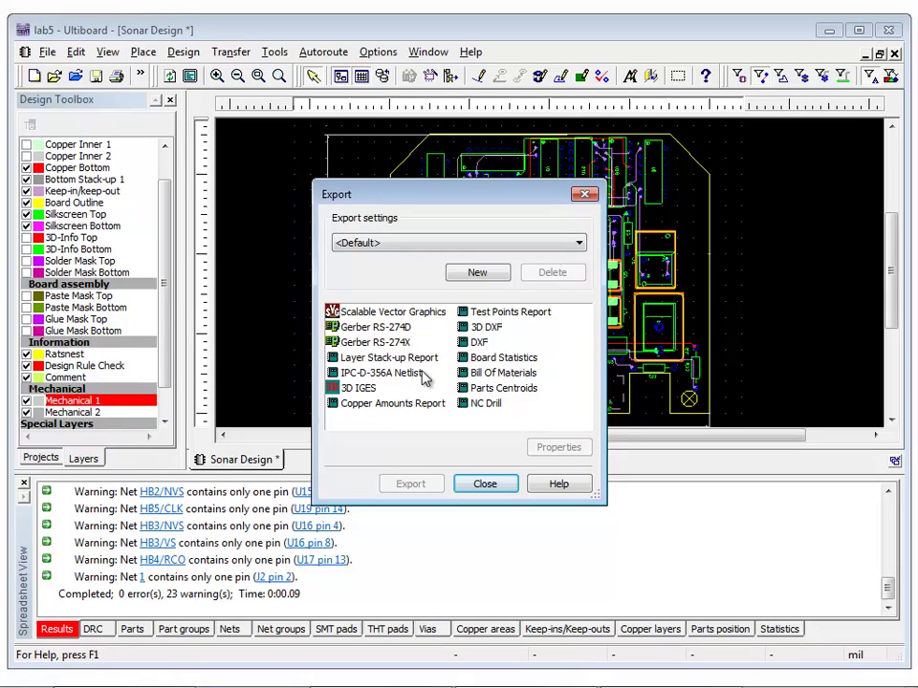
{"action": "left_click", "coordinate": [387, 342]}
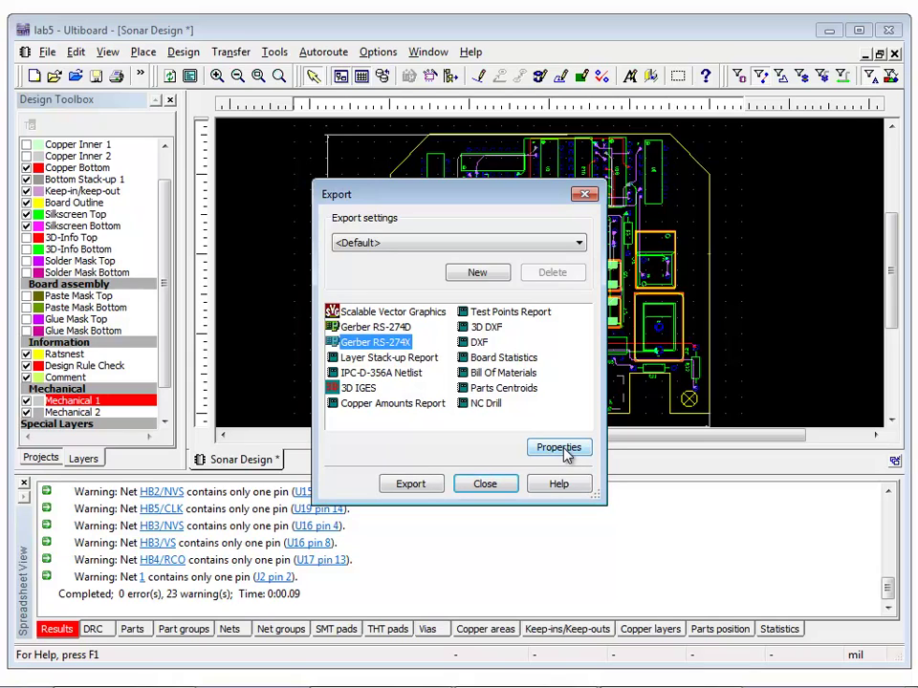
{"action": "left_click", "coordinate": [560, 447]}
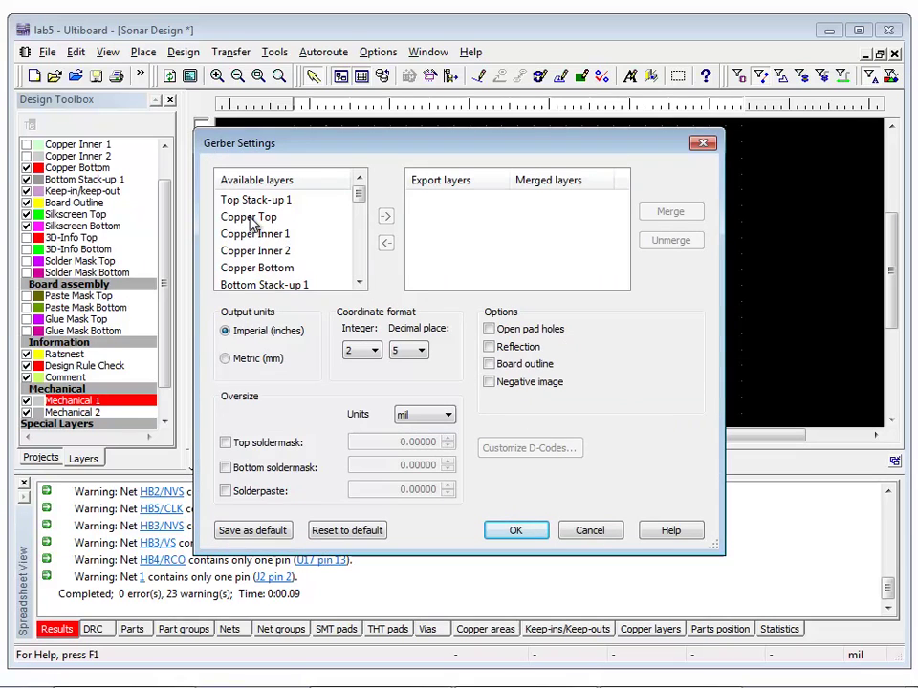
{"action": "left_click_drag", "start_coordinate": [254, 218], "coordinate": [368, 301]}
{"action": "left_click", "coordinate": [359, 282]}
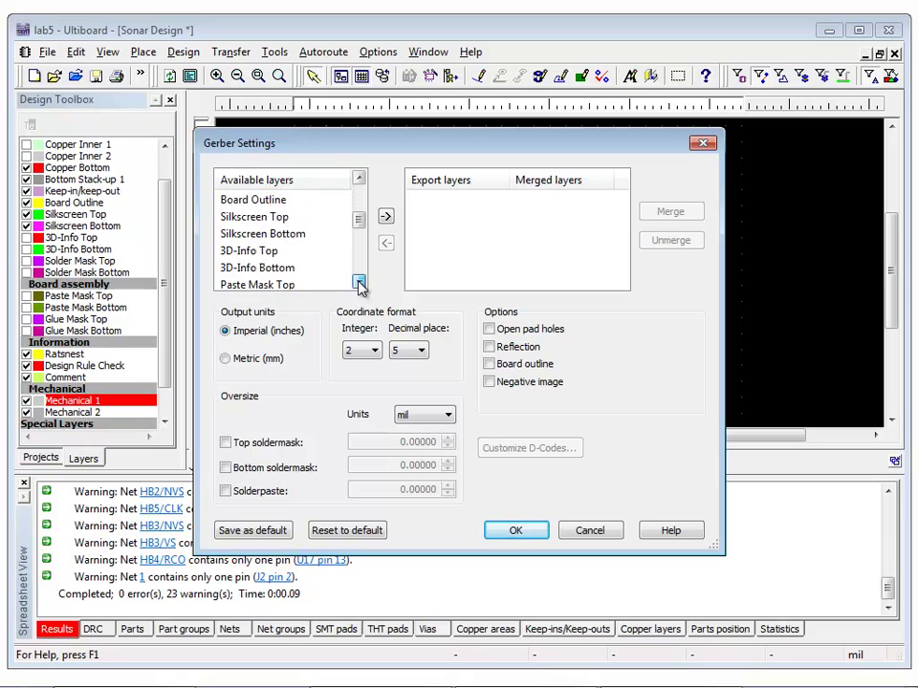
{"action": "left_click", "coordinate": [304, 271]}
{"action": "left_click", "coordinate": [360, 179]}
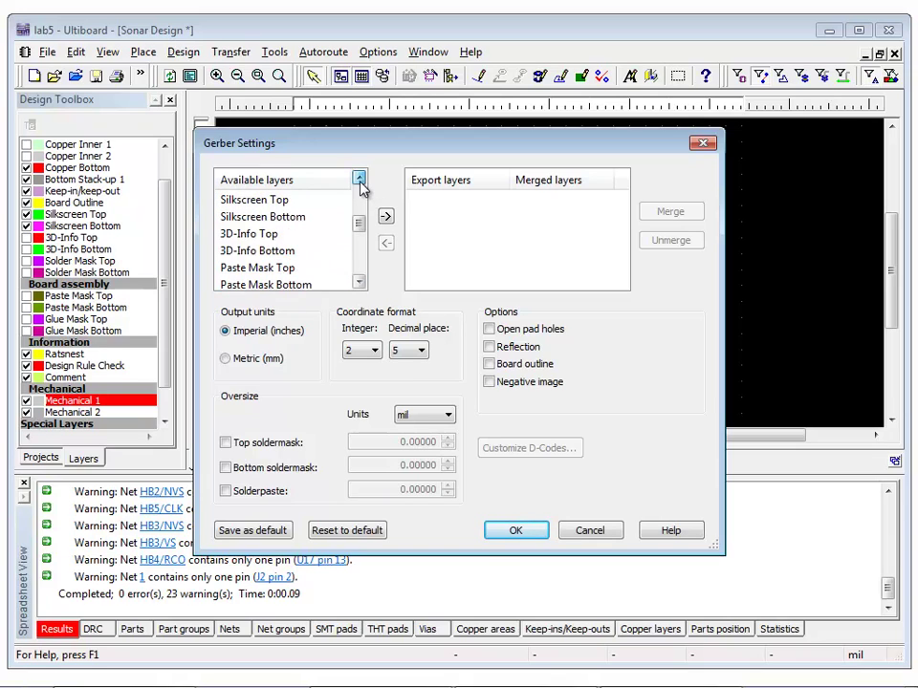
{"action": "left_click", "coordinate": [360, 179]}
{"action": "left_click_drag", "start_coordinate": [271, 252], "coordinate": [274, 216]}
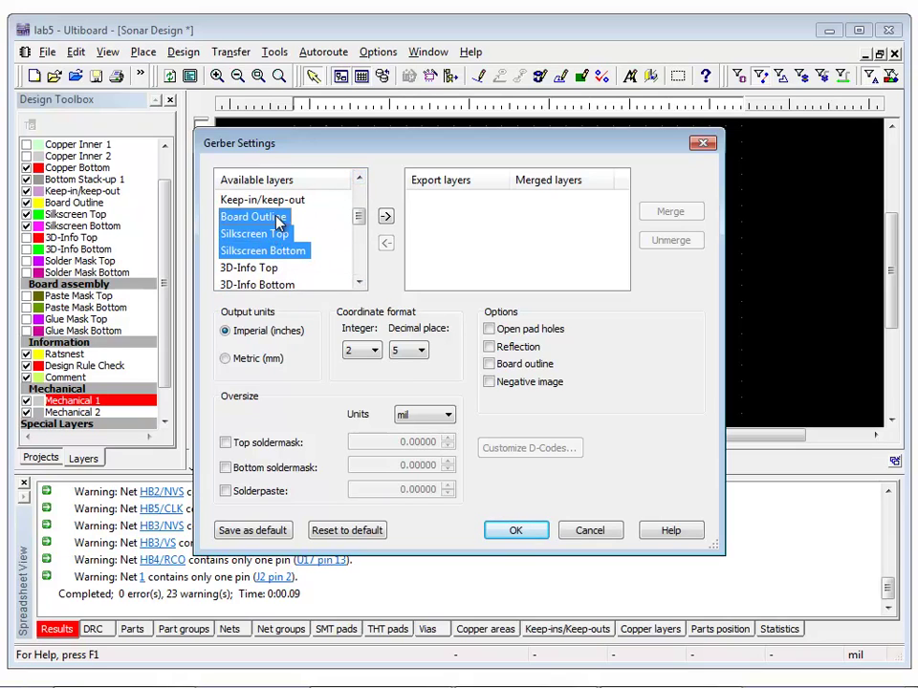
{"action": "left_click", "coordinate": [385, 217]}
{"action": "left_click", "coordinate": [523, 532]}
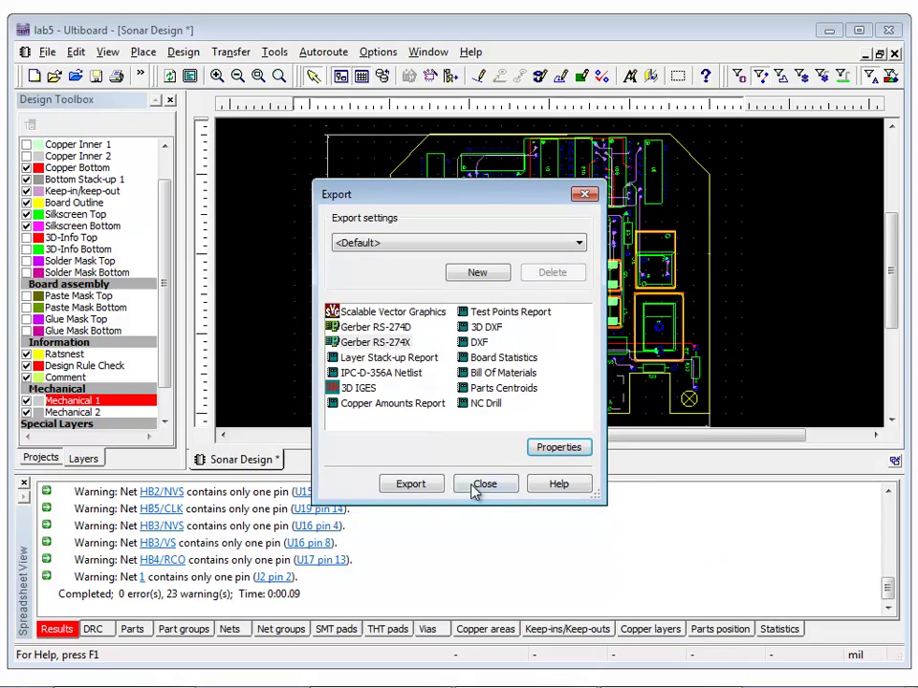
- Export the Gerber files, saving one .gbr file per layer under its suggested name in the Ultiboard Basics - Files folder
{"action": "left_click", "coordinate": [410, 483]}
{"action": "left_click", "coordinate": [571, 518]}
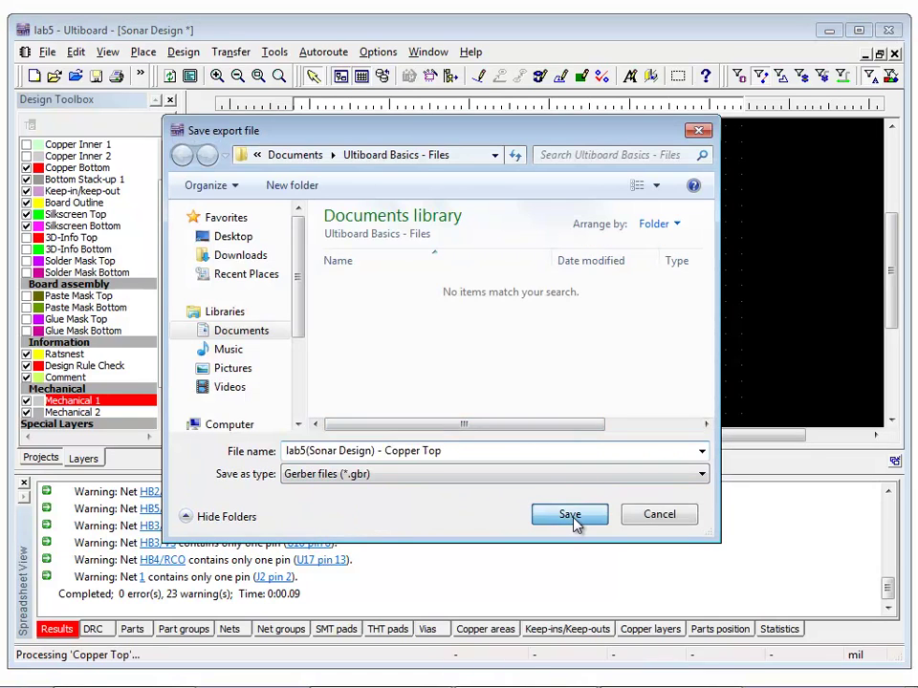
{"action": "left_click", "coordinate": [572, 518]}
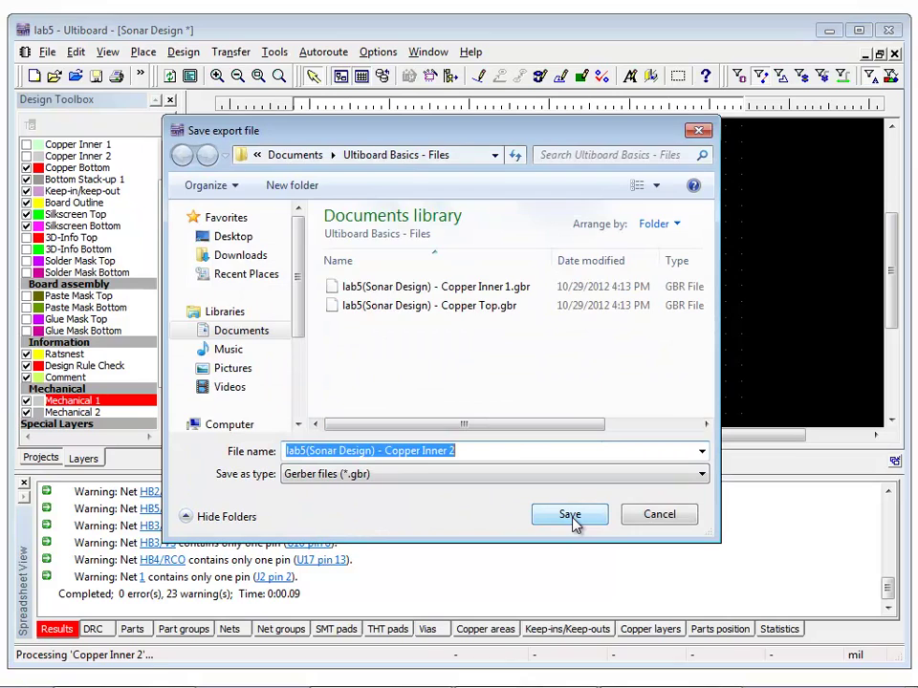
{"action": "left_click", "coordinate": [571, 518]}
{"action": "left_click", "coordinate": [571, 518]}
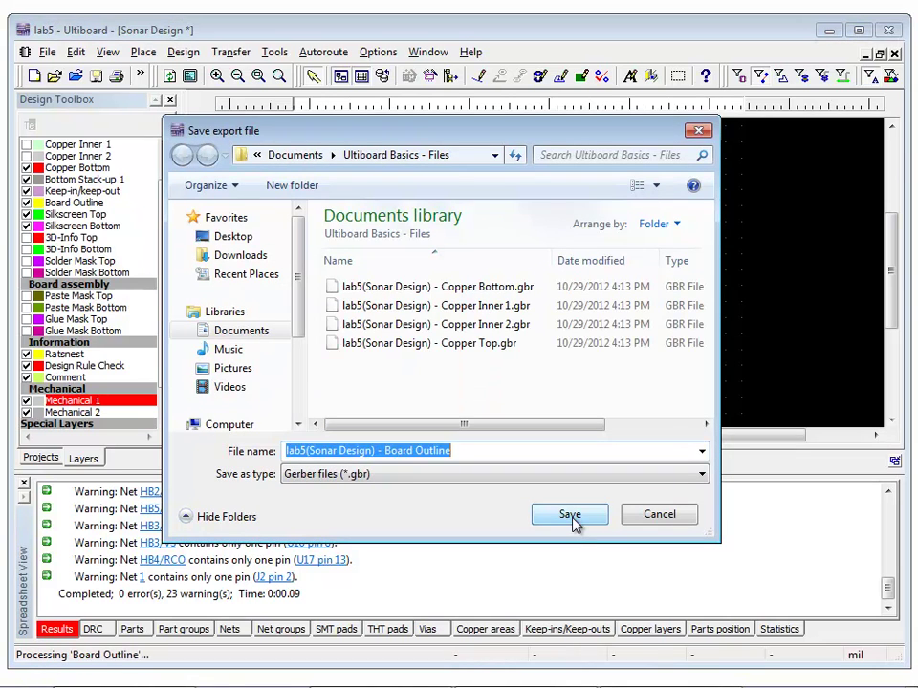
{"action": "left_click", "coordinate": [572, 518]}
{"action": "left_click", "coordinate": [569, 517]}
{"action": "left_click", "coordinate": [570, 517]}
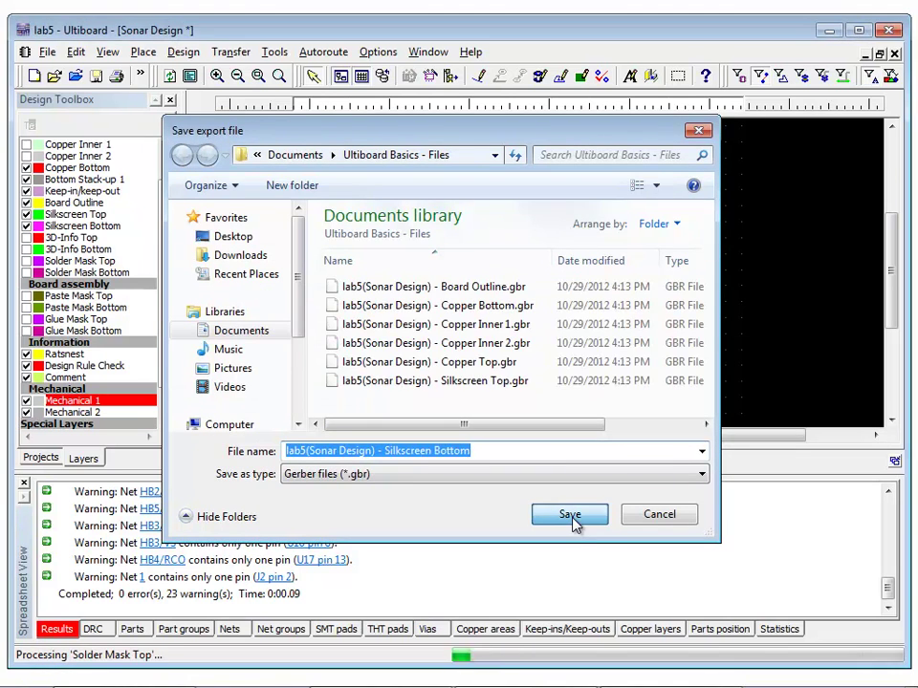
{"action": "left_click", "coordinate": [570, 517]}
{"action": "left_click", "coordinate": [571, 516]}
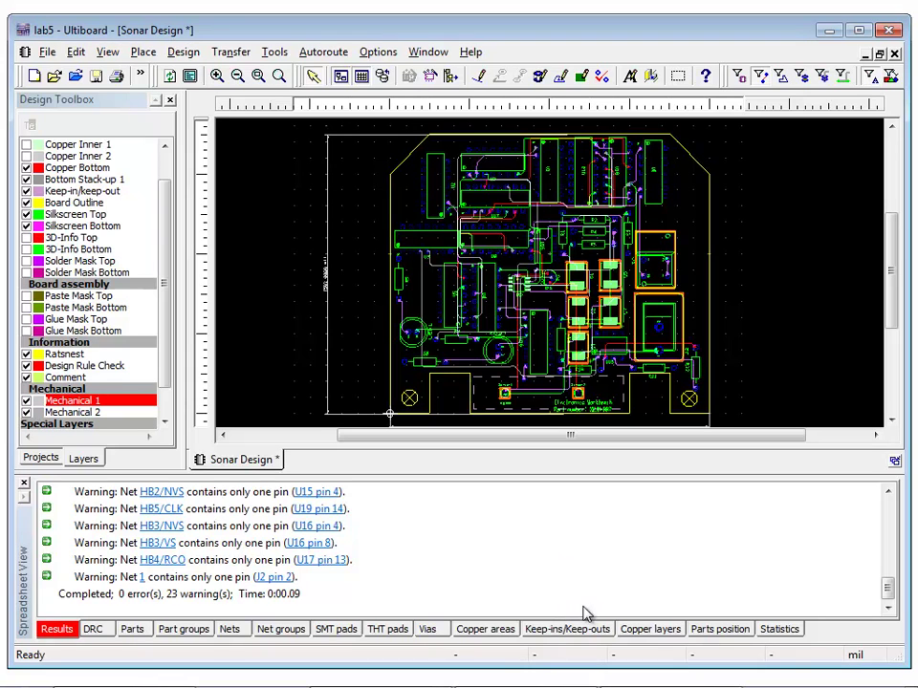
- Export the NC Drill data, save each .drl file under its suggested name in the Lab05 folder, and close the drill report
{"action": "left_click", "coordinate": [47, 52]}
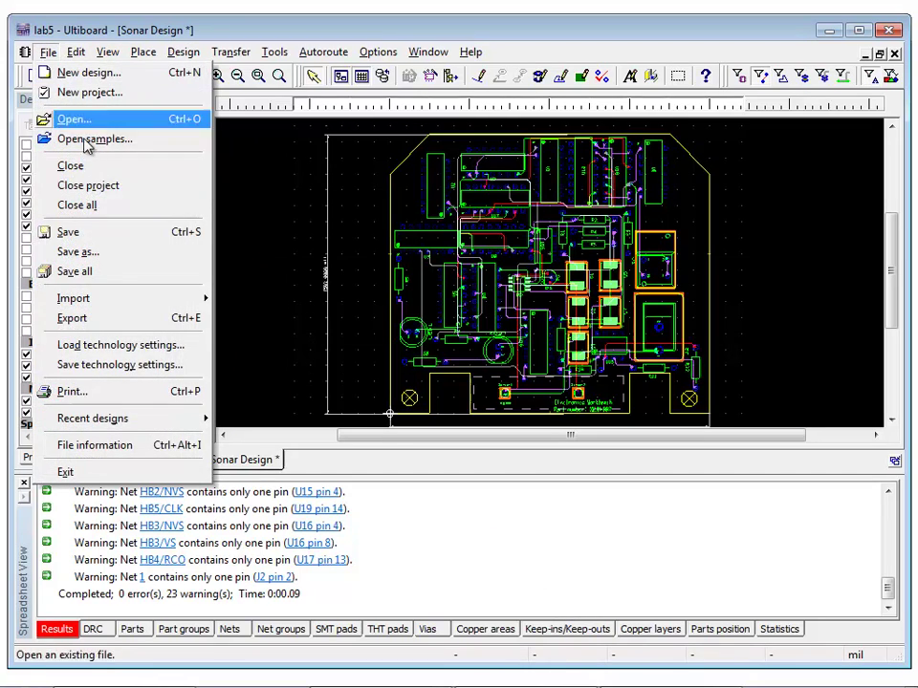
{"action": "left_click", "coordinate": [119, 325]}
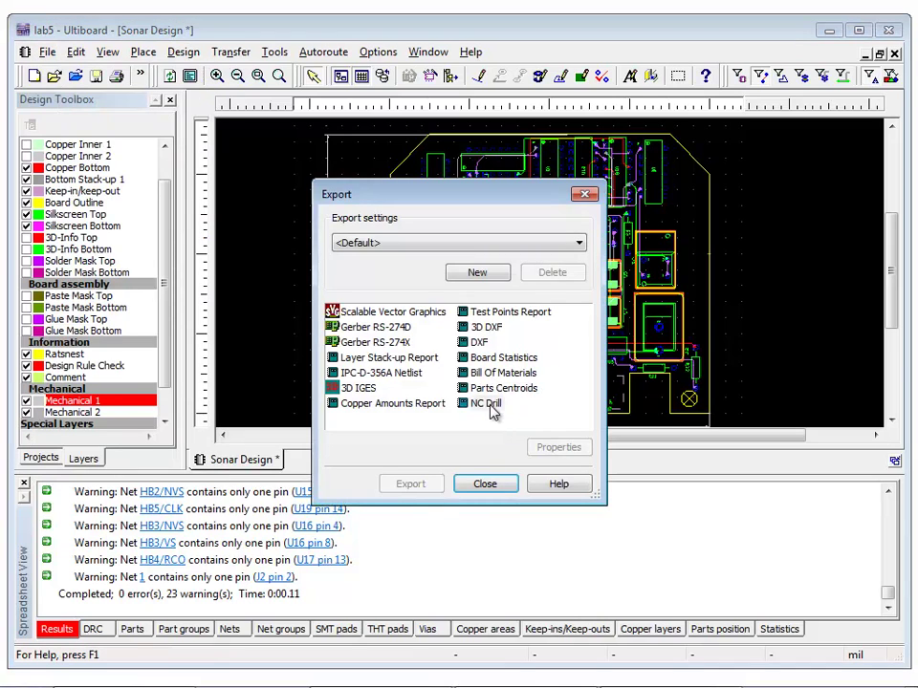
{"action": "double_click", "coordinate": [437, 406]}
{"action": "left_click", "coordinate": [446, 399]}
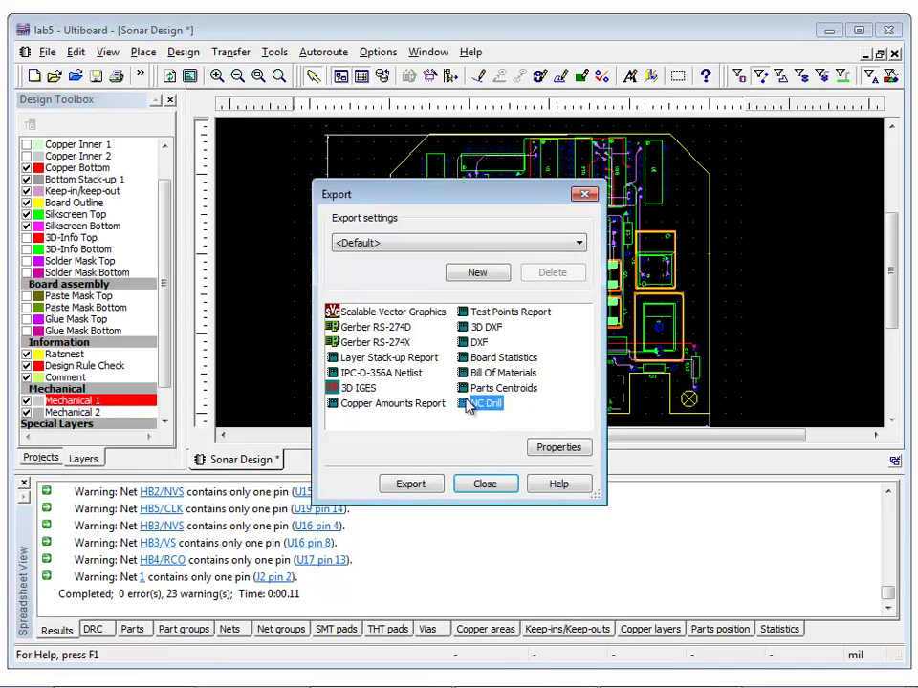
{"action": "left_click", "coordinate": [411, 484]}
{"action": "left_click", "coordinate": [570, 514]}
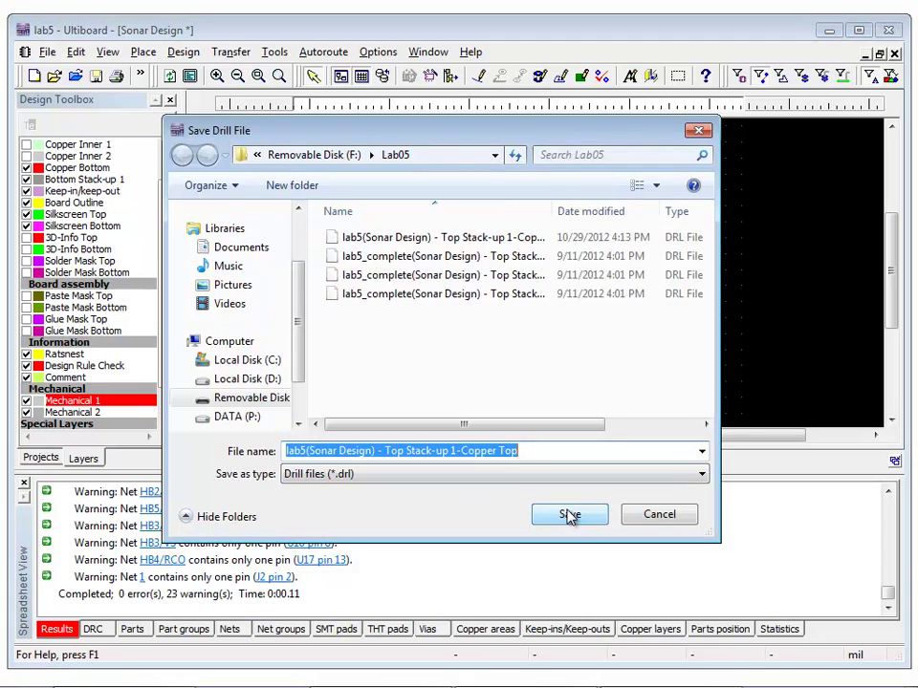
{"action": "left_click", "coordinate": [570, 516]}
{"action": "left_click", "coordinate": [570, 515]}
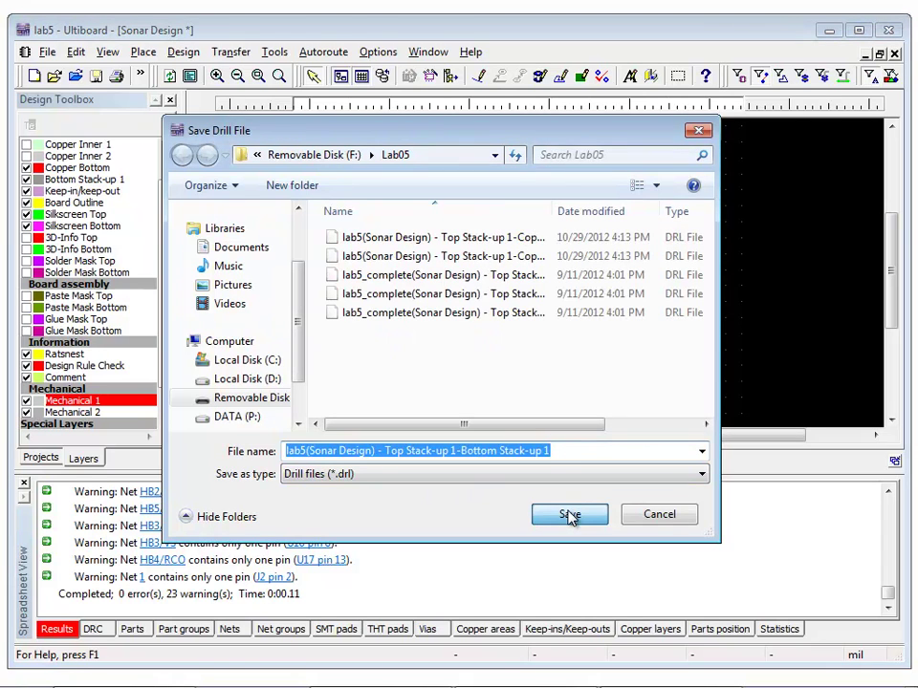
{"action": "left_click", "coordinate": [570, 515]}
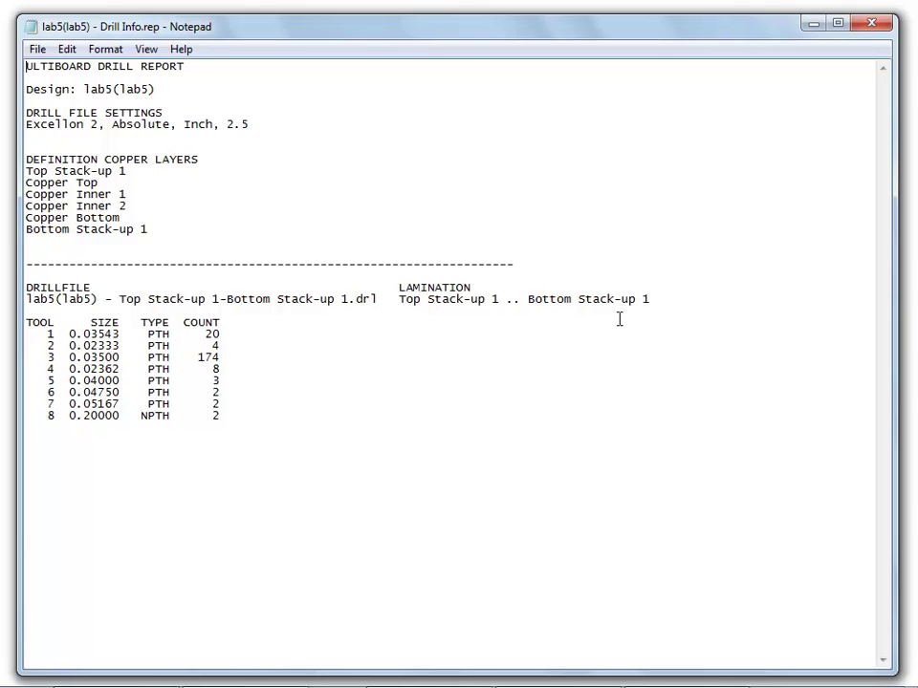
{"action": "key", "text": "alt+F4"}
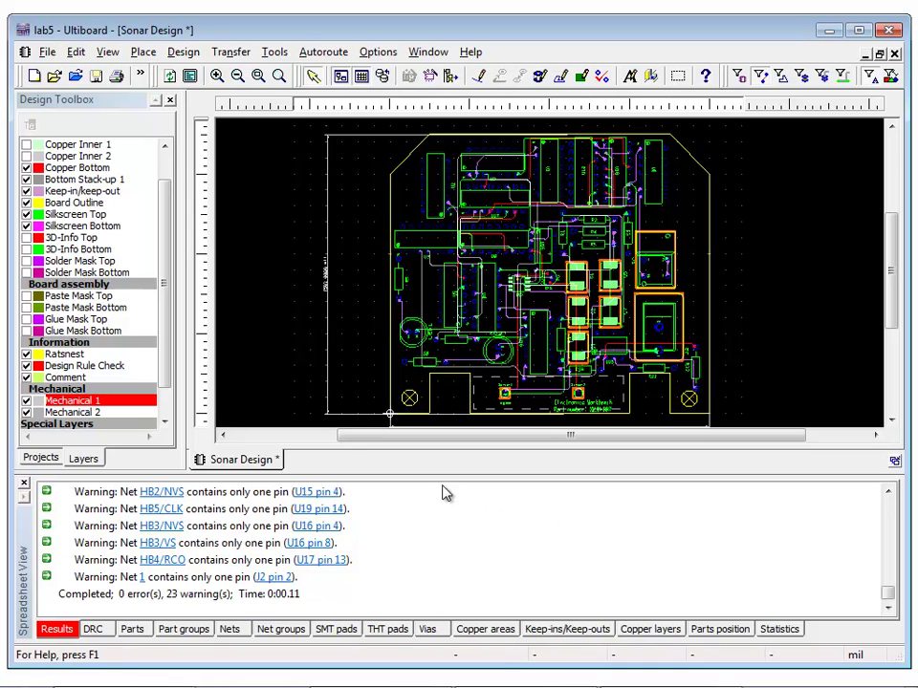
- Open the exported Copper Top .gbr file from the Ultiboard Basics - Files folder, inspect its Gerber layer, and close the viewer
{"action": "left_click", "coordinate": [53, 75]}
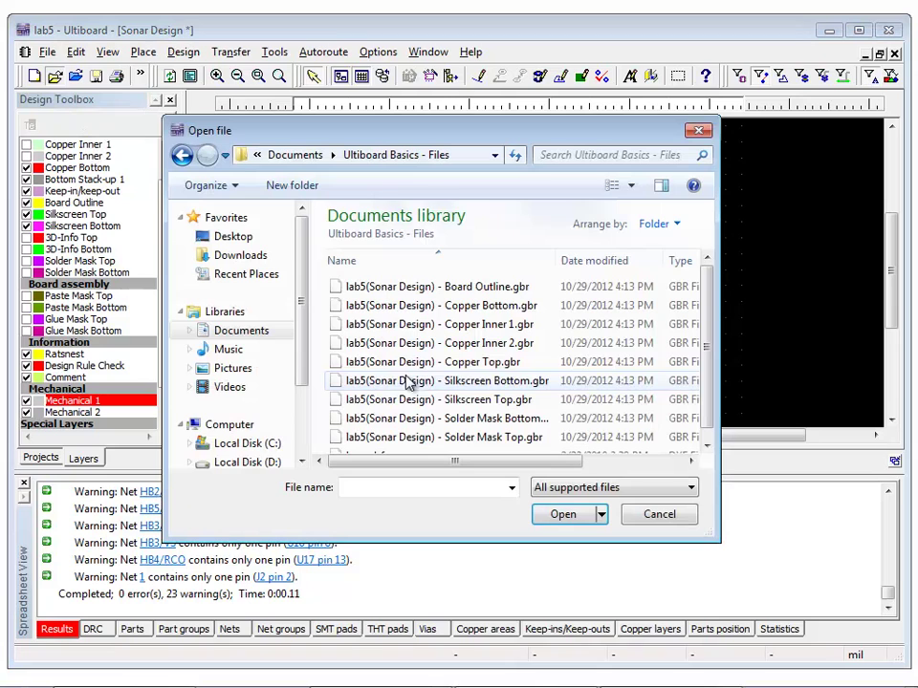
{"action": "double_click", "coordinate": [504, 365]}
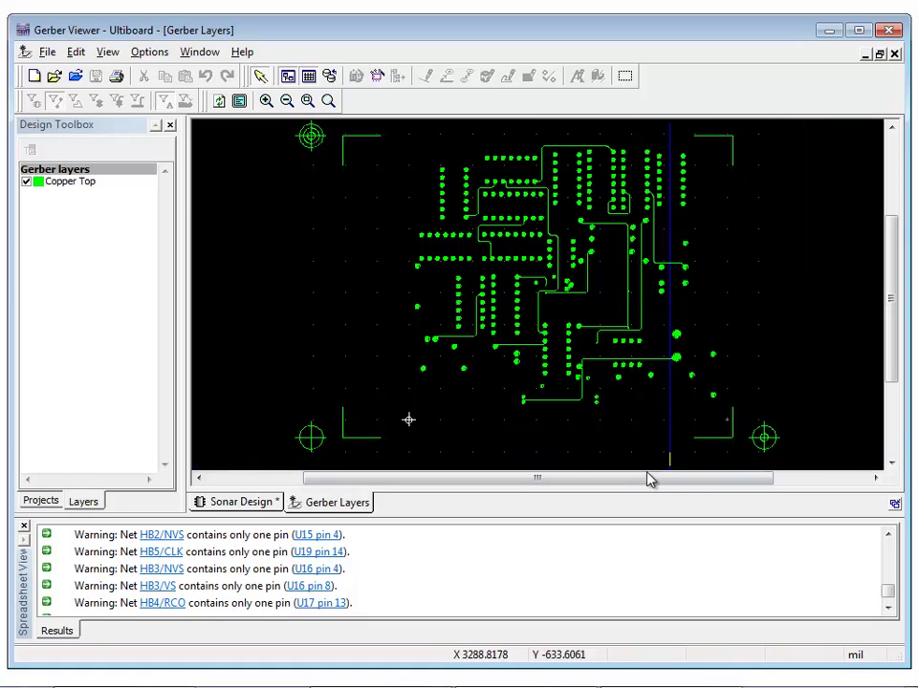
{"action": "left_click", "coordinate": [241, 503]}
{"action": "left_click", "coordinate": [336, 459]}
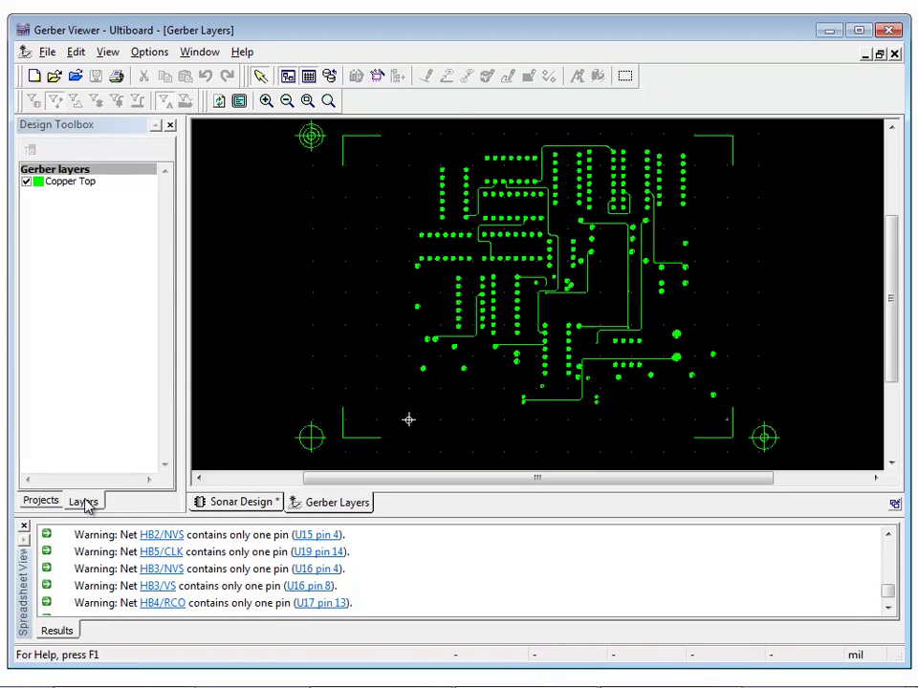
{"action": "left_click", "coordinate": [896, 54]}
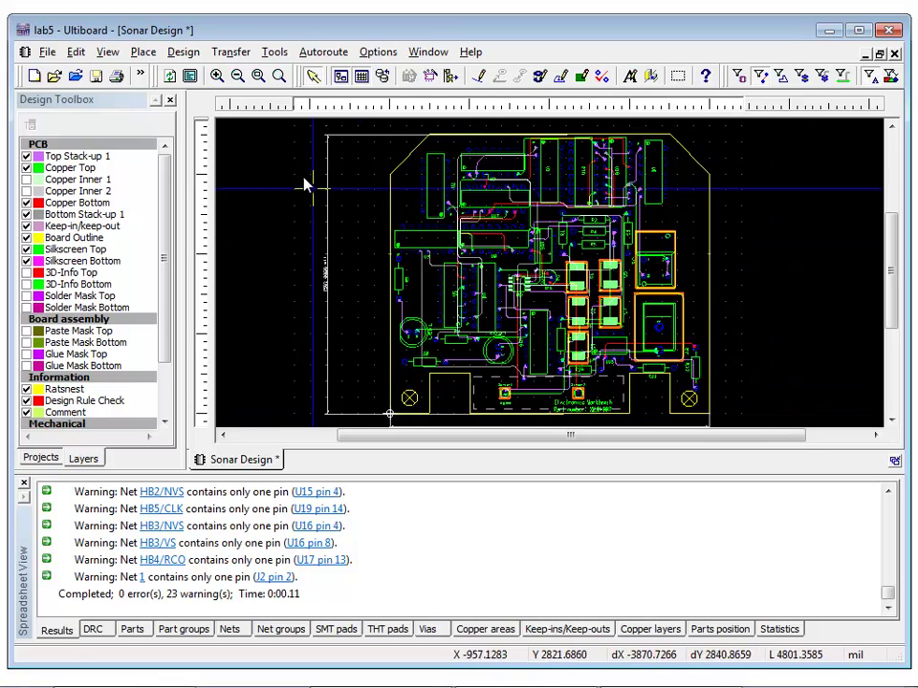
- Show the 3D preview of the board, widen it, and tilt and zoom the model out to view the whole board from above
{"action": "left_click", "coordinate": [108, 52]}
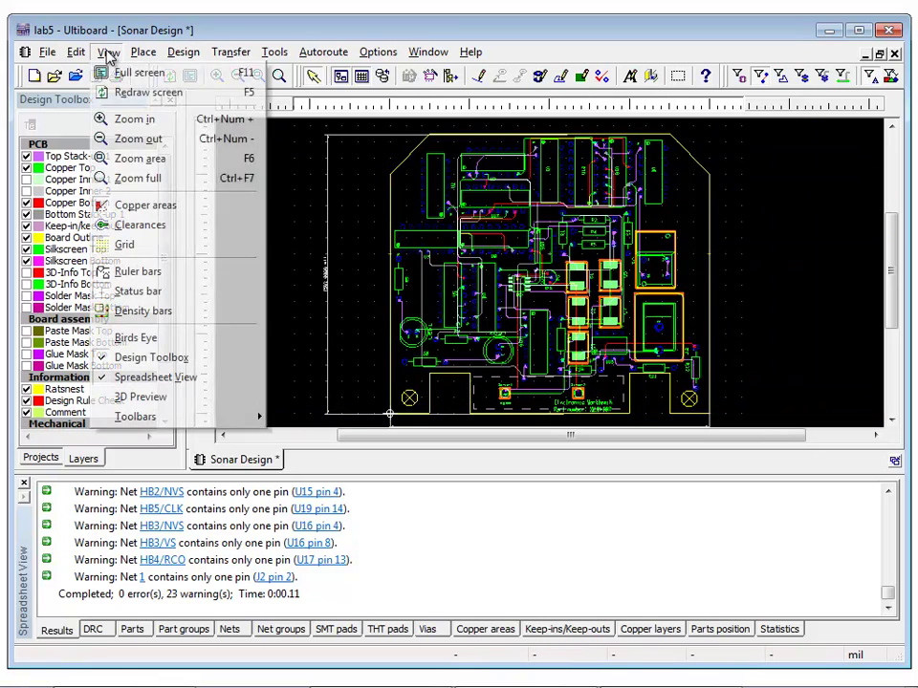
{"action": "left_click", "coordinate": [129, 397]}
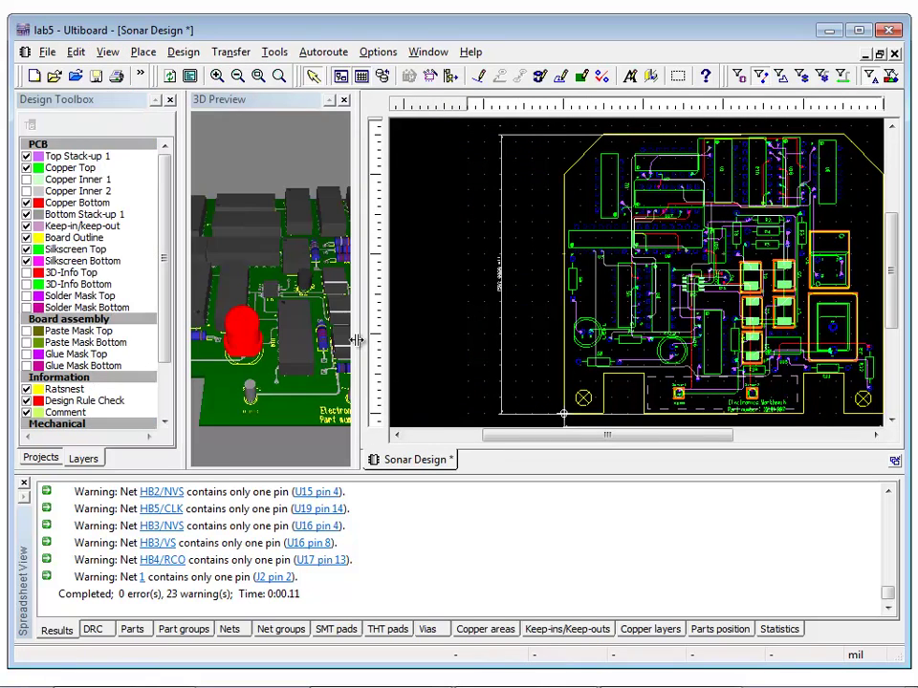
{"action": "left_click_drag", "start_coordinate": [356, 278], "coordinate": [574, 364]}
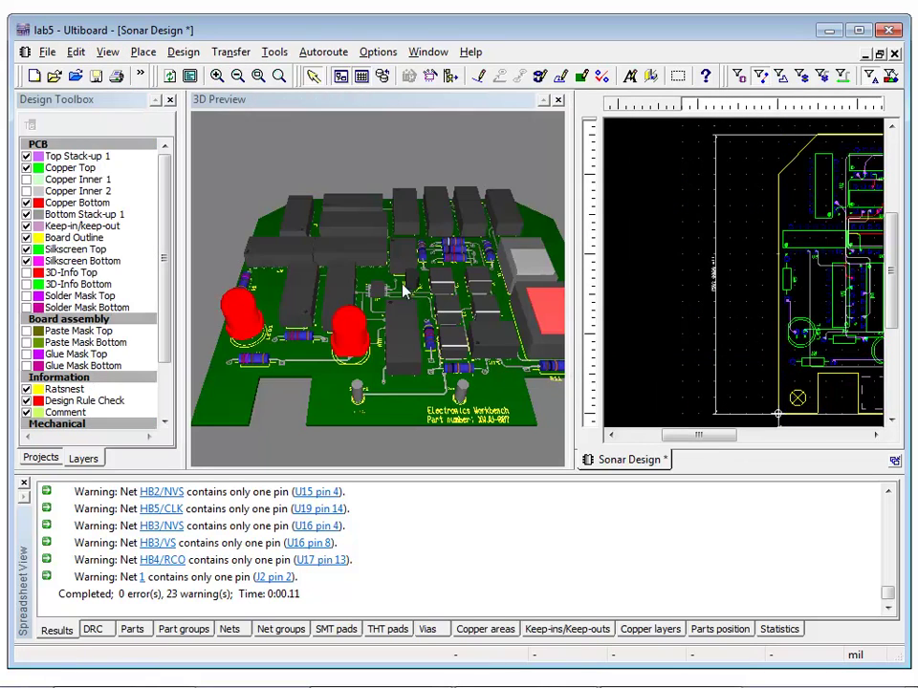
{"action": "left_click_drag", "start_coordinate": [403, 285], "coordinate": [387, 435]}
{"action": "left_click_drag", "start_coordinate": [487, 320], "coordinate": [467, 459]}
{"action": "scroll", "coordinate": [443, 306], "scroll_direction": "down", "scroll_amount": 3}
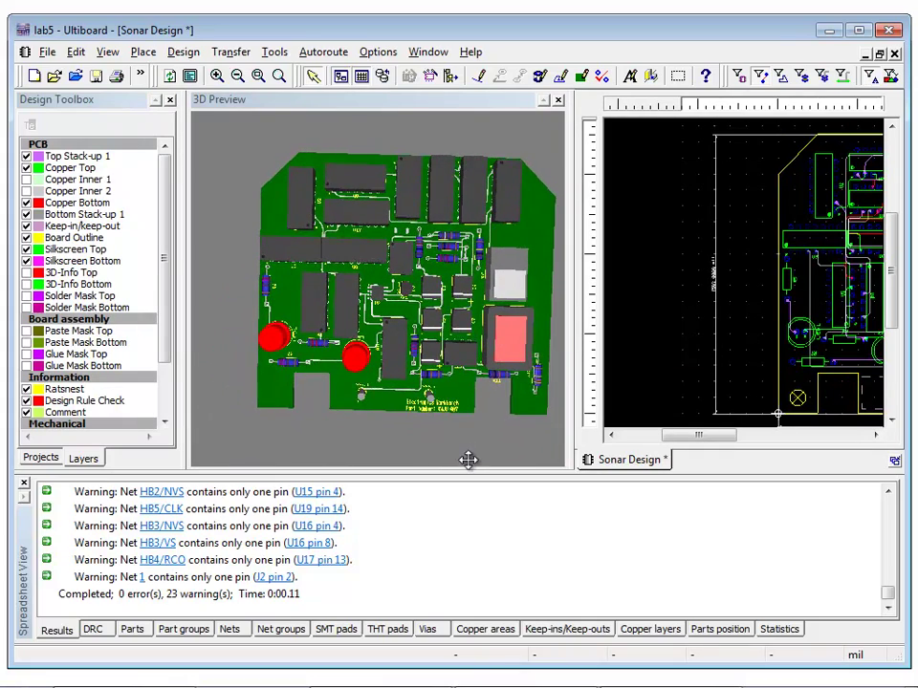